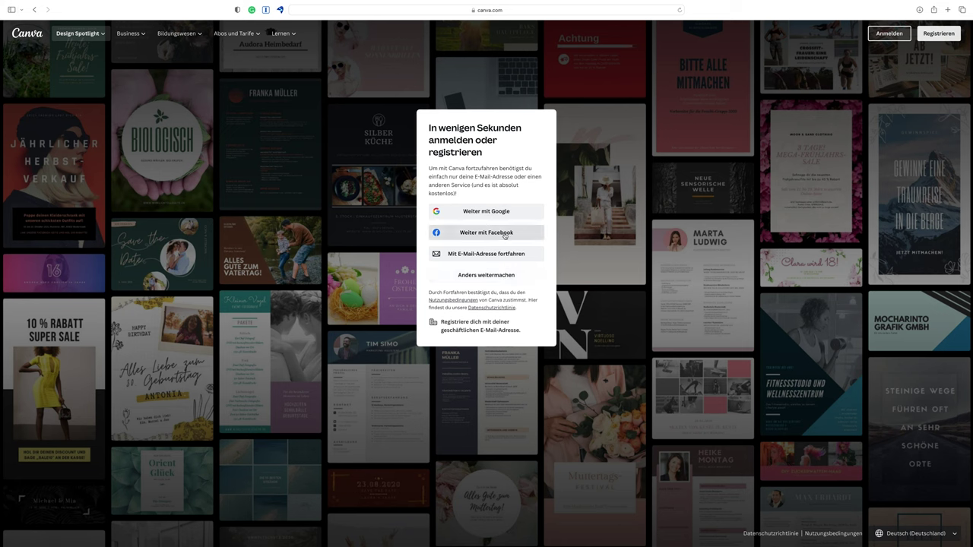
Start e-mail sign-up, entering and submitting the account's e-mail address
{"action": "left_click", "coordinate": [486, 254]}
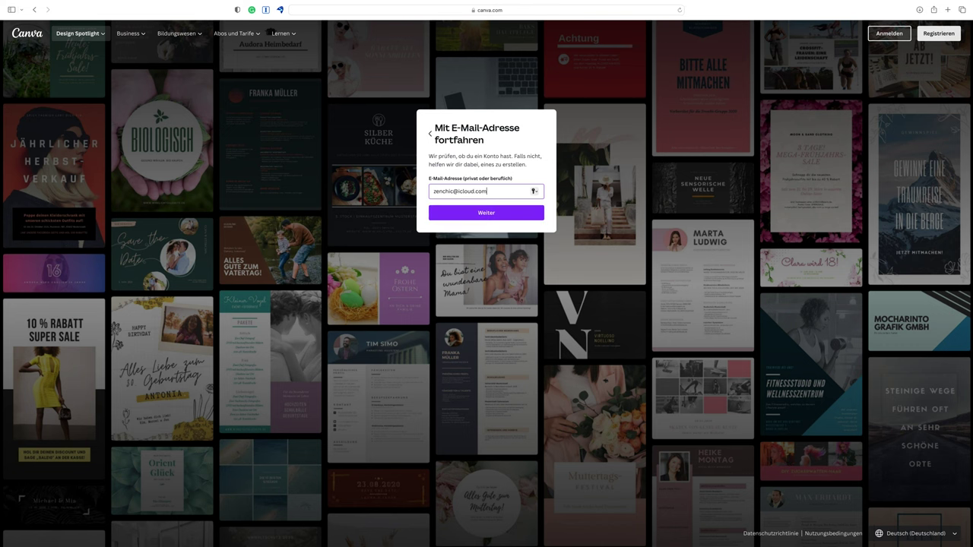
{"action": "left_click", "coordinate": [490, 215]}
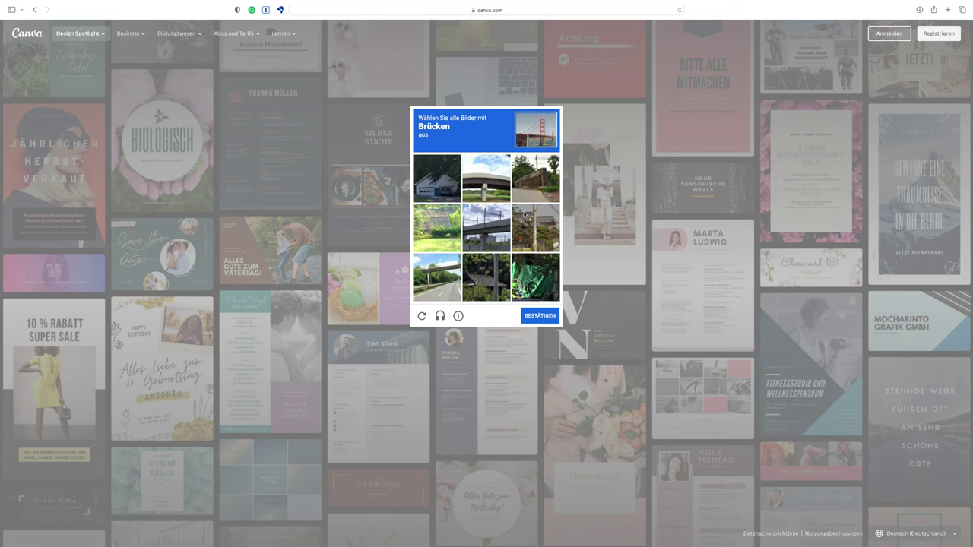
Solve the bridge-picture CAPTCHA, enter the account holder's name and create the account
{"action": "left_click", "coordinate": [486, 179]}
{"action": "left_click", "coordinate": [487, 228]}
{"action": "left_click", "coordinate": [437, 278]}
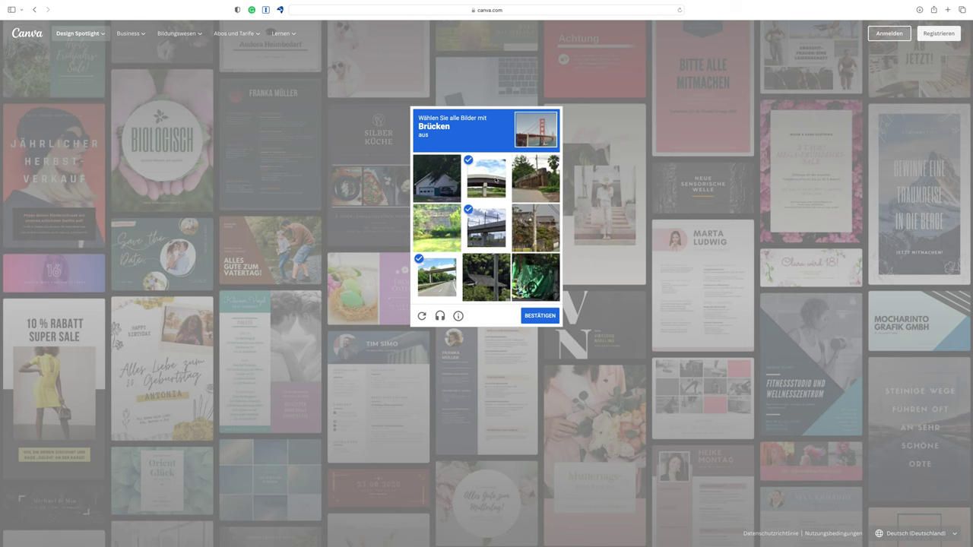
{"action": "left_click", "coordinate": [523, 181]}
{"action": "left_click", "coordinate": [537, 317]}
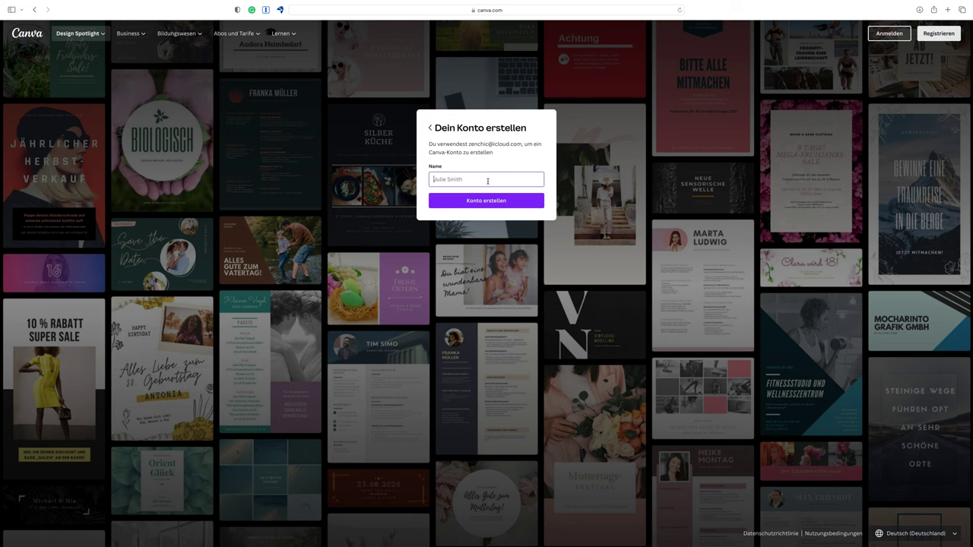
{"action": "type", "text": "Br"}
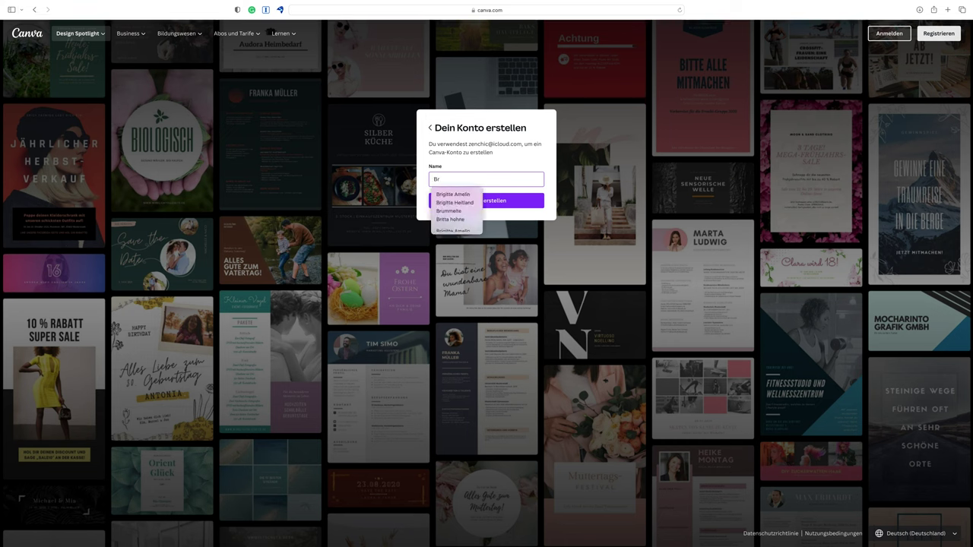
{"action": "type", "text": "itsch"}
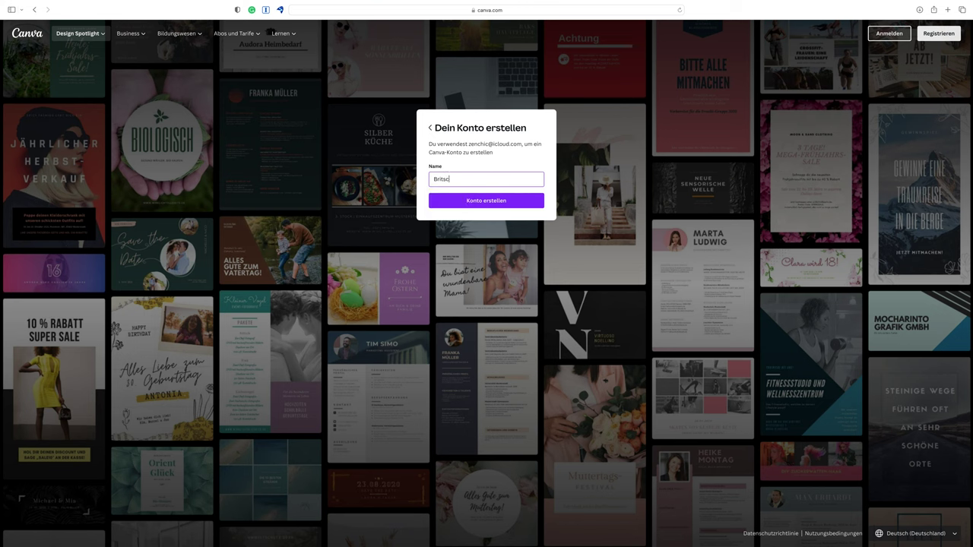
{"action": "left_click", "coordinate": [482, 204]}
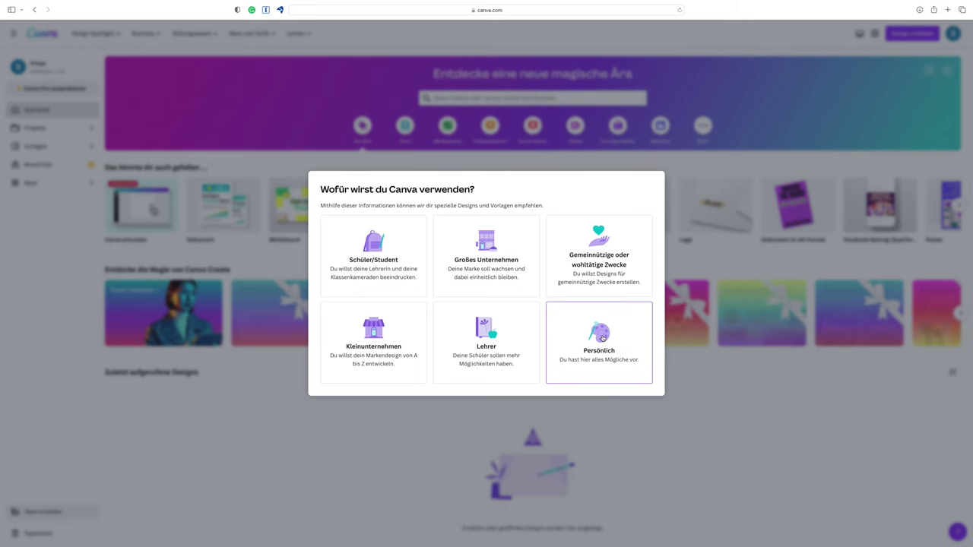
Choose personal use, then decline the Pro trial and the e-mail updates offer
{"action": "left_click", "coordinate": [602, 338]}
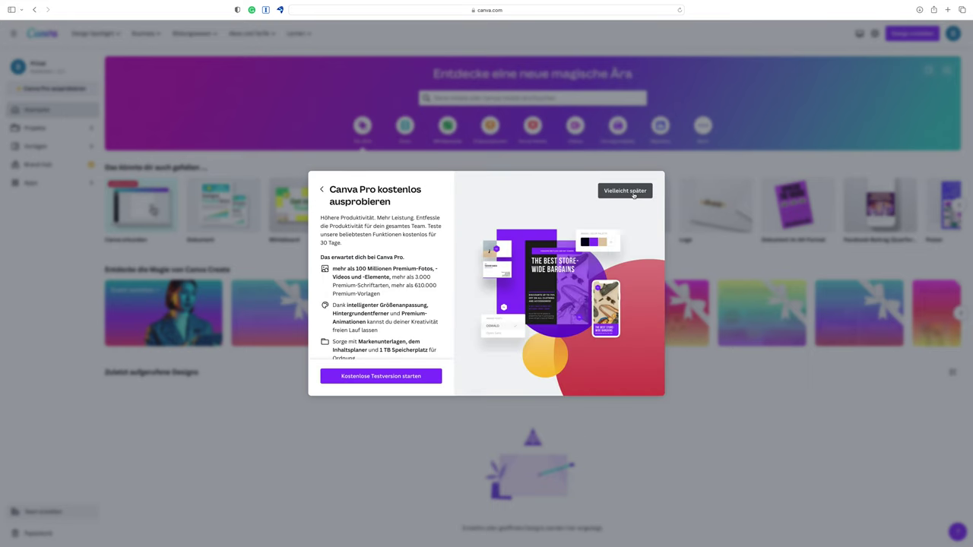
{"action": "left_click", "coordinate": [633, 193]}
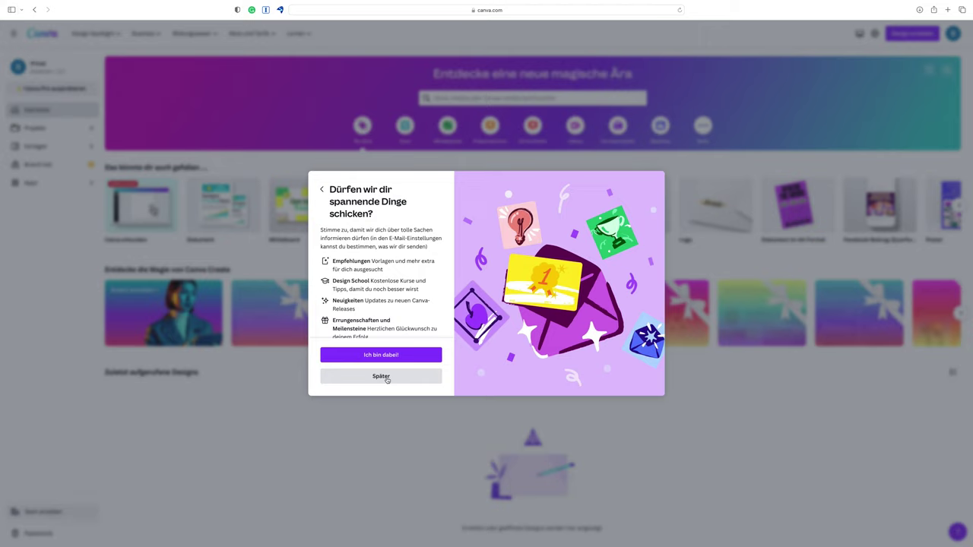
{"action": "left_click", "coordinate": [381, 376]}
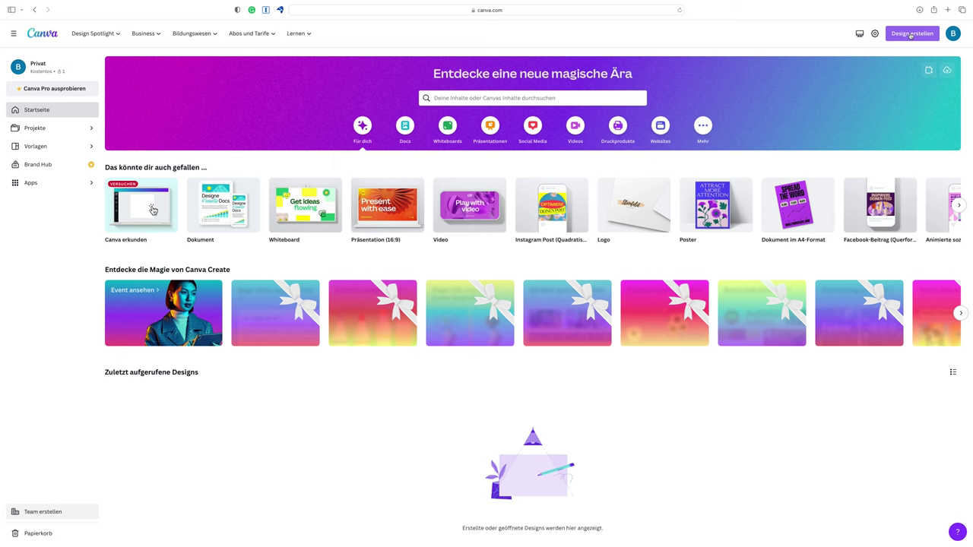
Create a custom-size design 1000 px wide by 1000 px high
{"action": "left_click", "coordinate": [911, 35]}
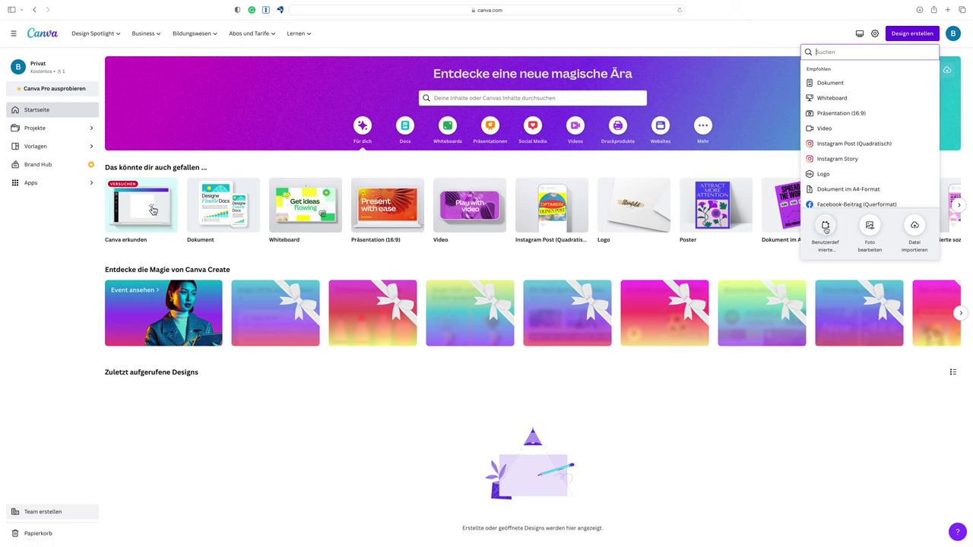
{"action": "left_click", "coordinate": [826, 228]}
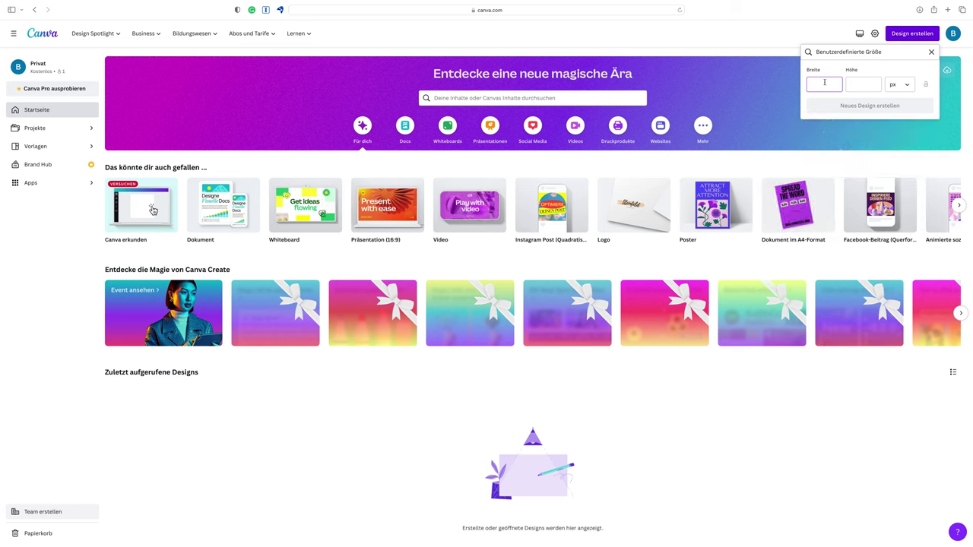
{"action": "type", "text": "1000"}
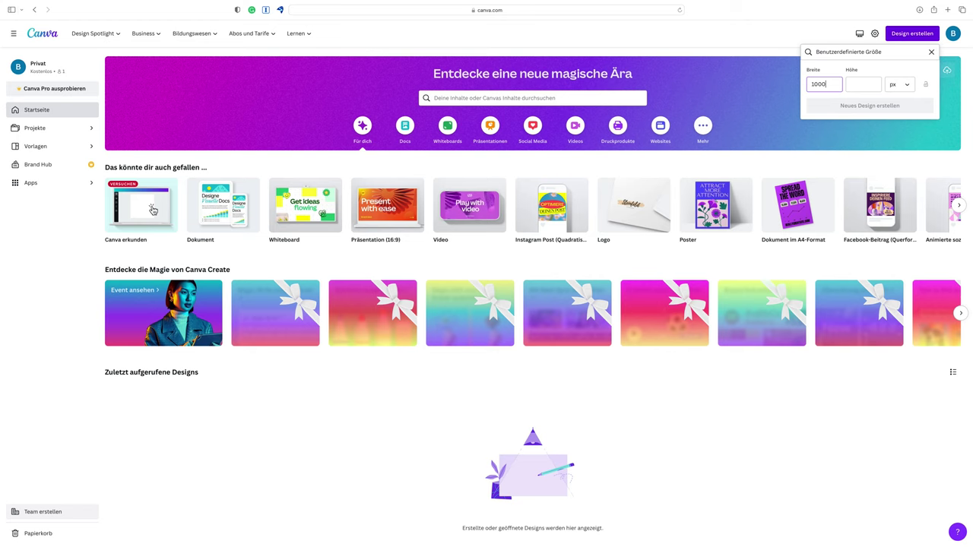
{"action": "key", "text": "Tab"}
{"action": "type", "text": "1000"}
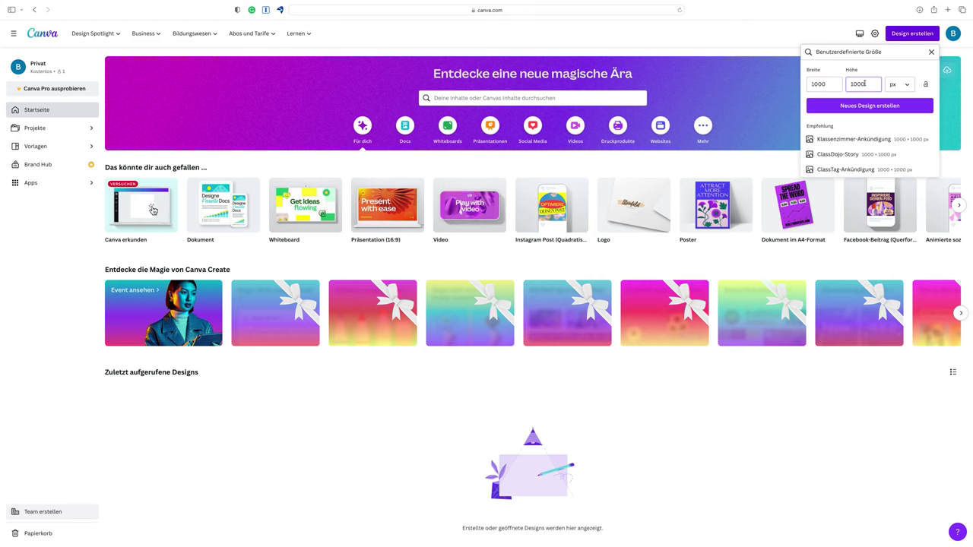
{"action": "left_click", "coordinate": [862, 110]}
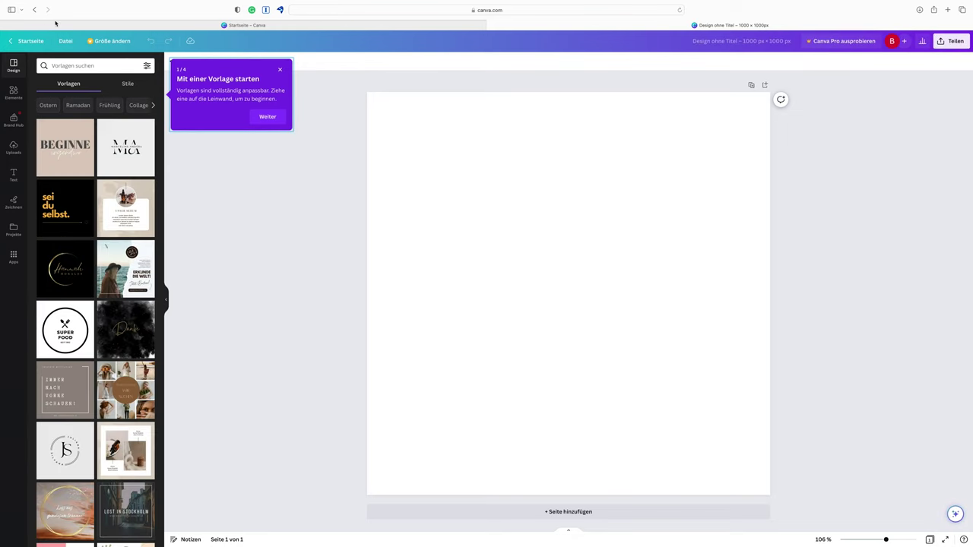
Back in the blank design, select every JPG in Bluish JPGs and upload them
{"action": "left_click", "coordinate": [211, 27]}
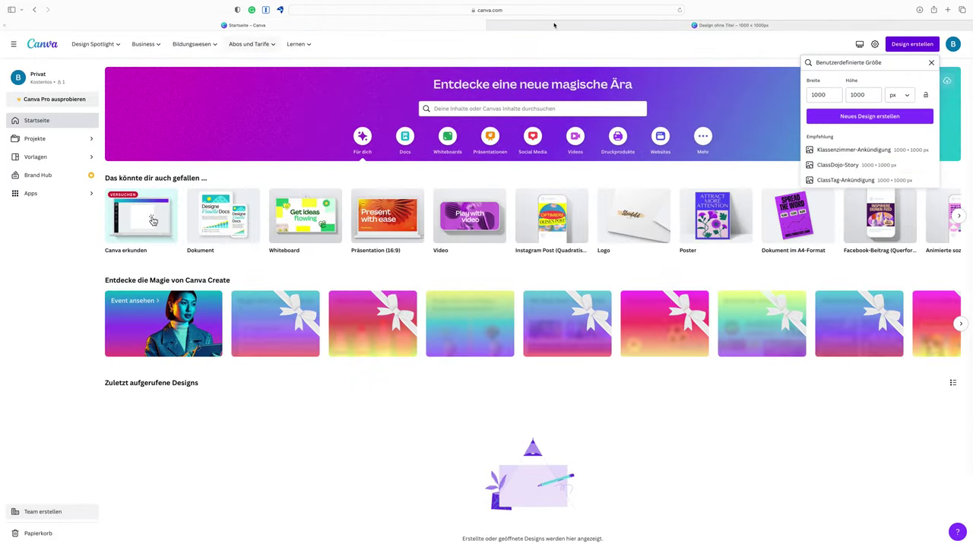
{"action": "left_click", "coordinate": [579, 25]}
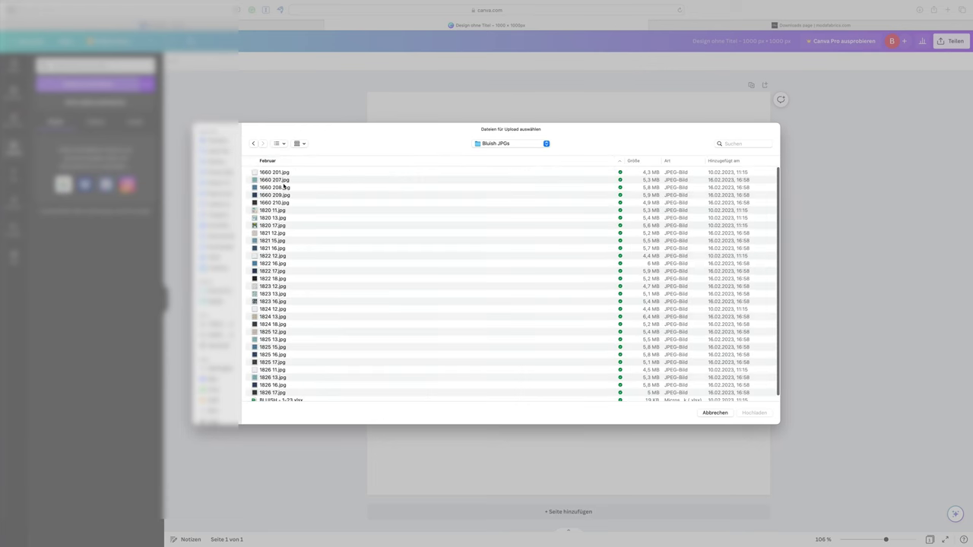
{"action": "key", "text": "super+a"}
{"action": "key", "text": "Return"}
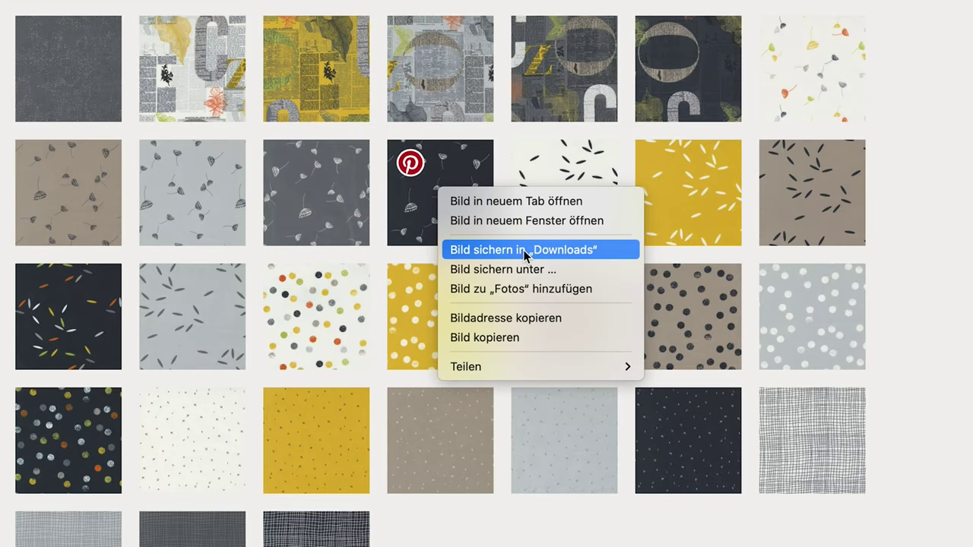
{"action": "left_click", "coordinate": [549, 222]}
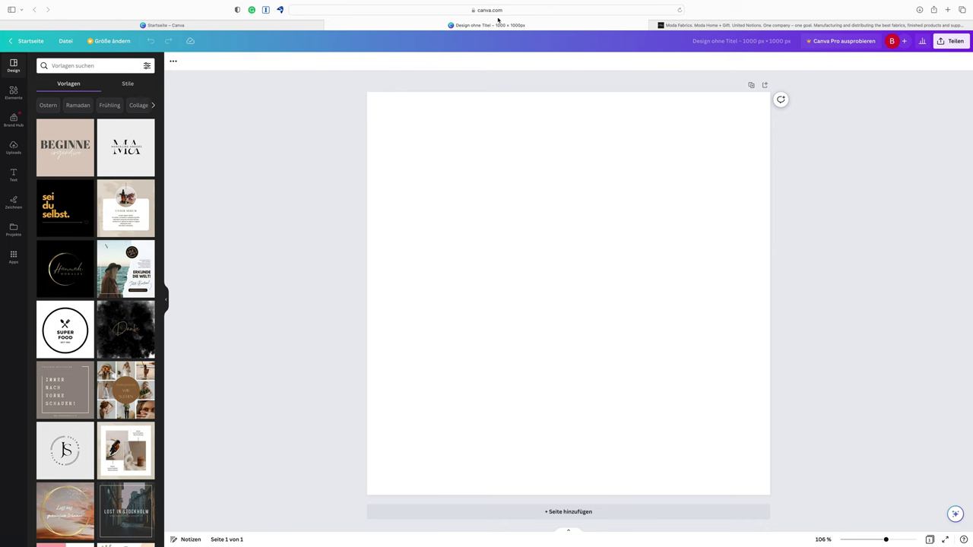
On Moda Fabrics' Fabric Downloads page, search collections for 'Filigree'
{"action": "left_click", "coordinate": [746, 26]}
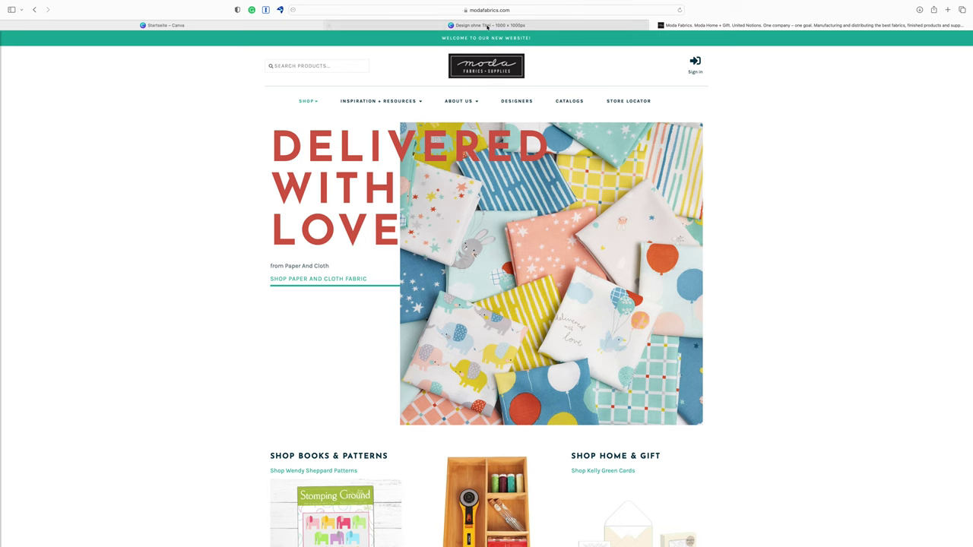
{"action": "mouse_move", "coordinate": [403, 103]}
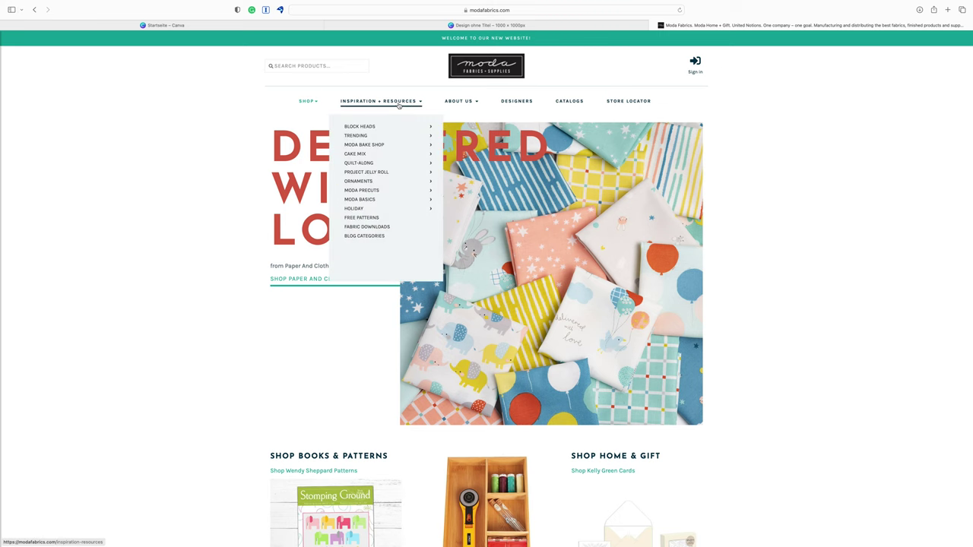
{"action": "left_click", "coordinate": [380, 228]}
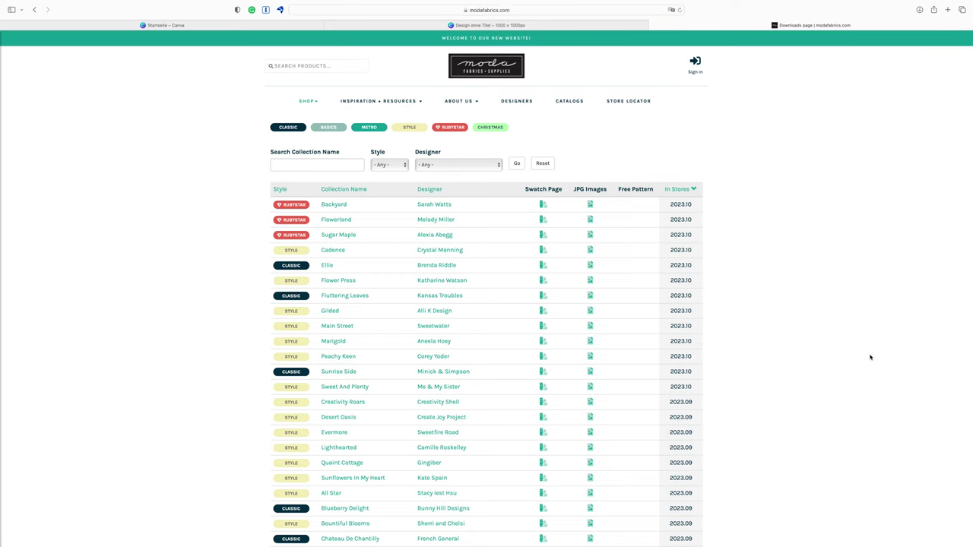
{"action": "left_click", "coordinate": [307, 166]}
{"action": "type", "text": "Flligree"}
{"action": "key", "text": "Return"}
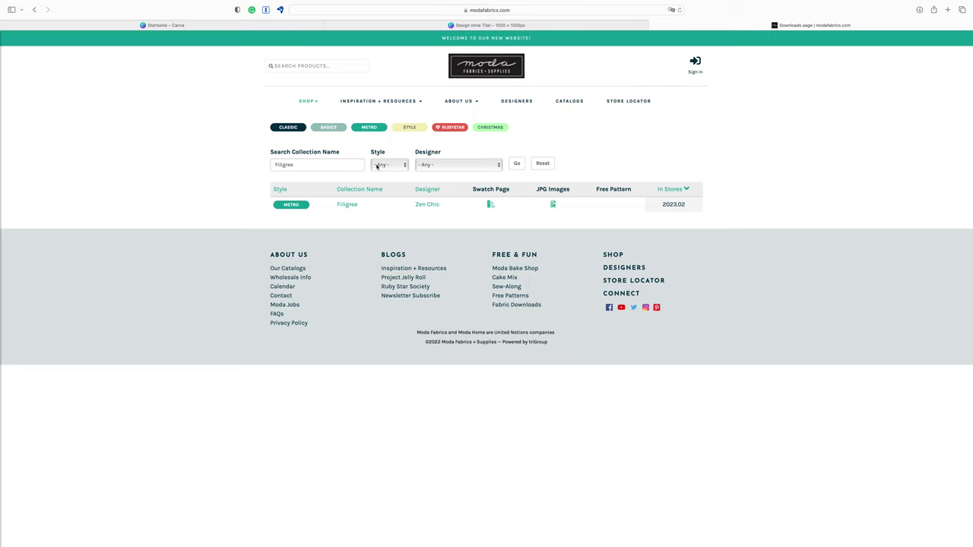
Clear the search and filter collections by designer Zen Chic
{"action": "double_click", "coordinate": [308, 164]}
{"action": "key", "text": "BackSpace"}
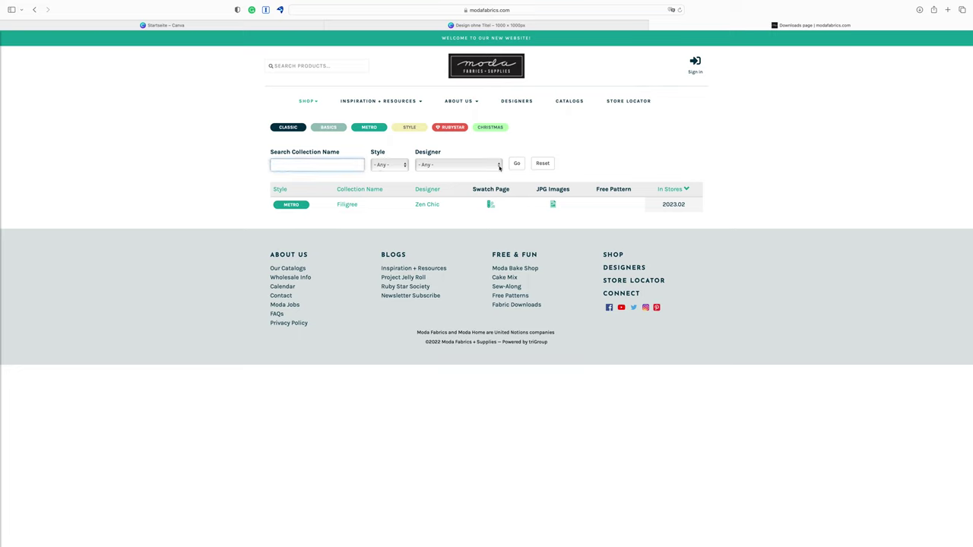
{"action": "left_click", "coordinate": [500, 166]}
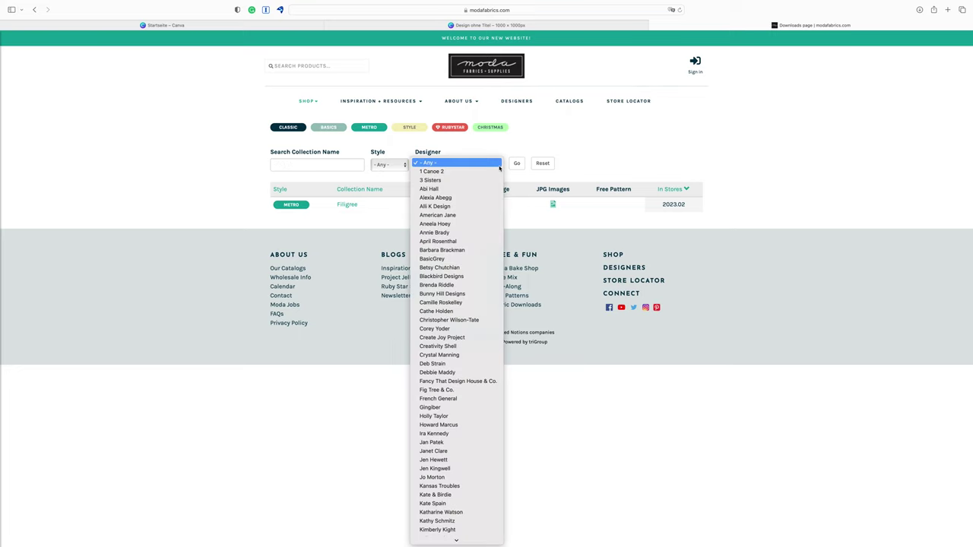
{"action": "scroll", "coordinate": [472, 282], "scroll_direction": "down", "scroll_amount": 5}
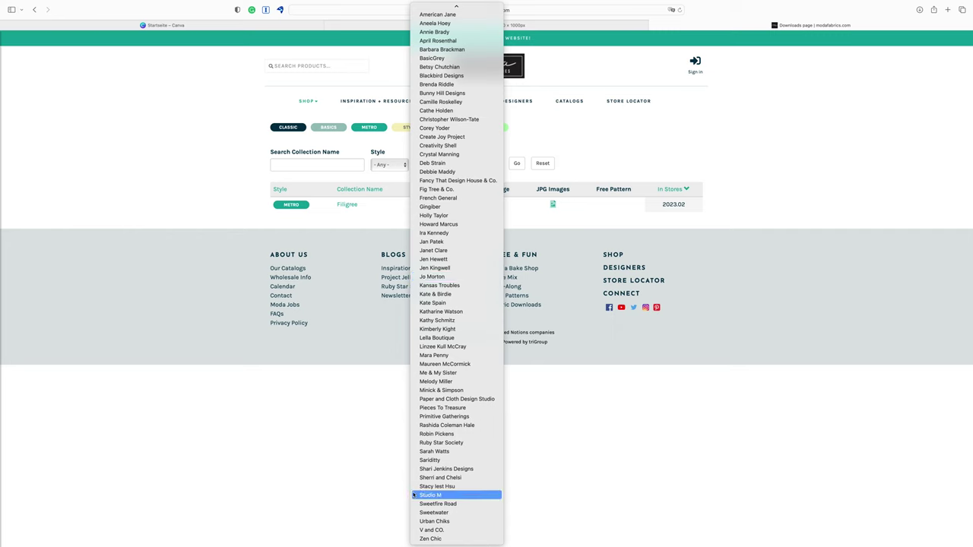
{"action": "left_click", "coordinate": [439, 539]}
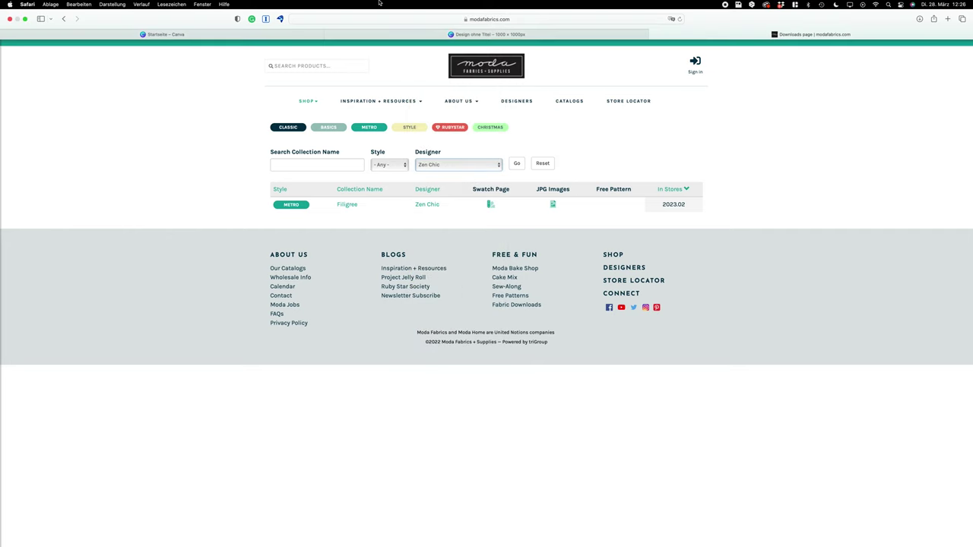
{"action": "left_click", "coordinate": [515, 165]}
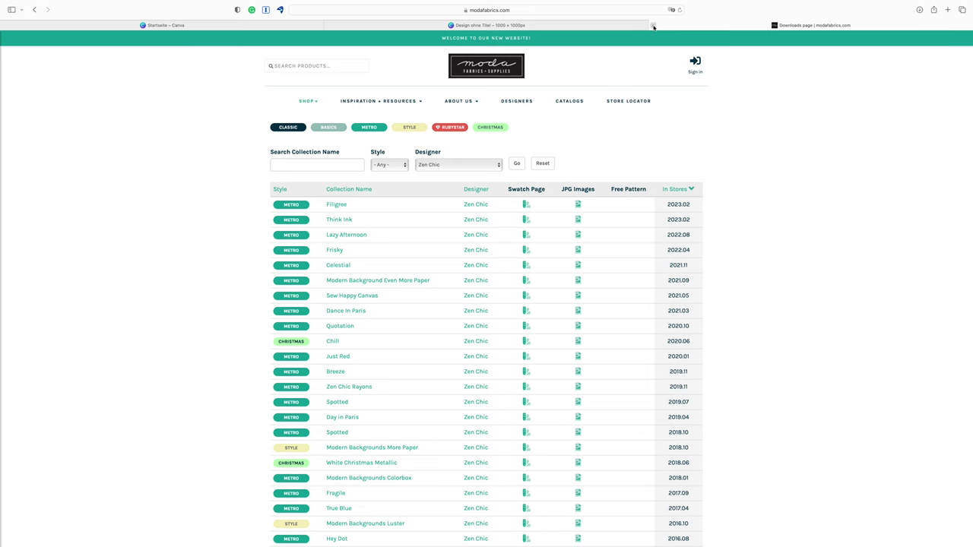
Upload the fabric JPGs from 1660 201.jpg through 1826 17.jpg into Canva
{"action": "left_click", "coordinate": [556, 26]}
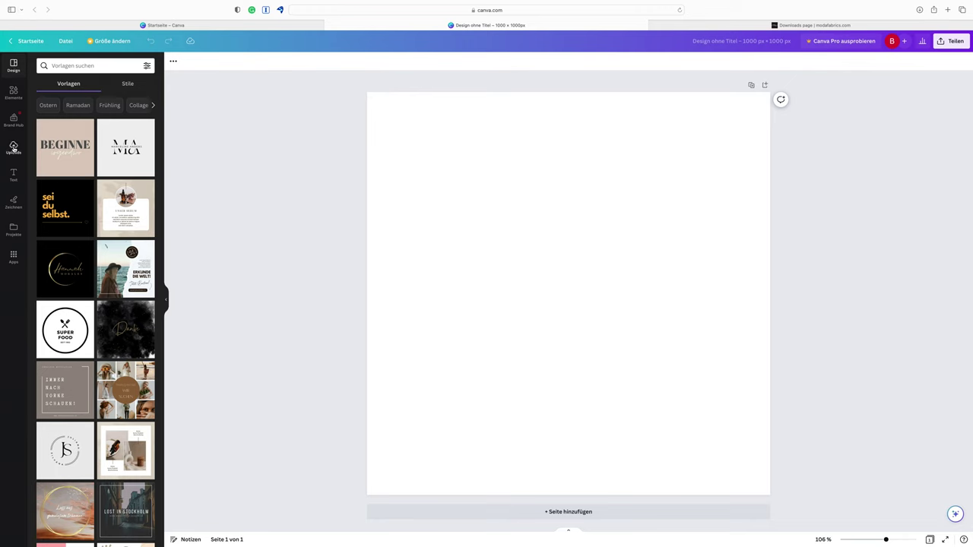
{"action": "left_click", "coordinate": [14, 147]}
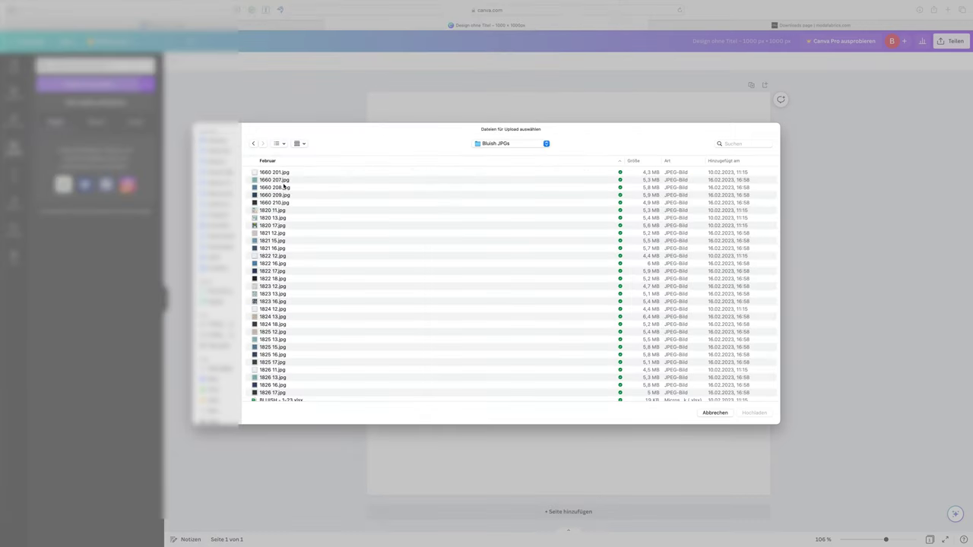
{"action": "left_click", "coordinate": [276, 175]}
{"action": "scroll", "coordinate": [286, 276], "scroll_direction": "down", "scroll_amount": 2}
{"action": "scroll", "coordinate": [286, 276], "scroll_direction": "up", "scroll_amount": 1}
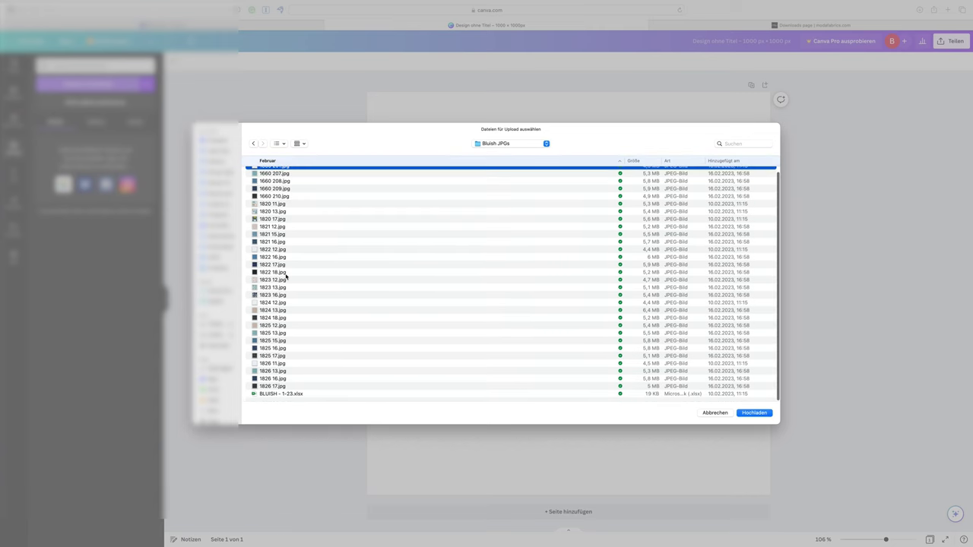
{"action": "left_click", "coordinate": [278, 386], "text": "shift"}
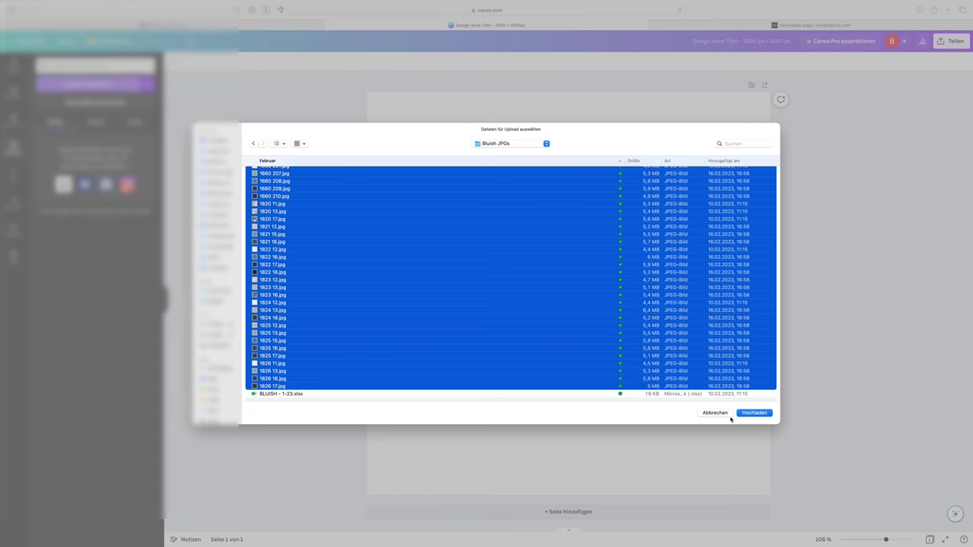
{"action": "left_click", "coordinate": [755, 413]}
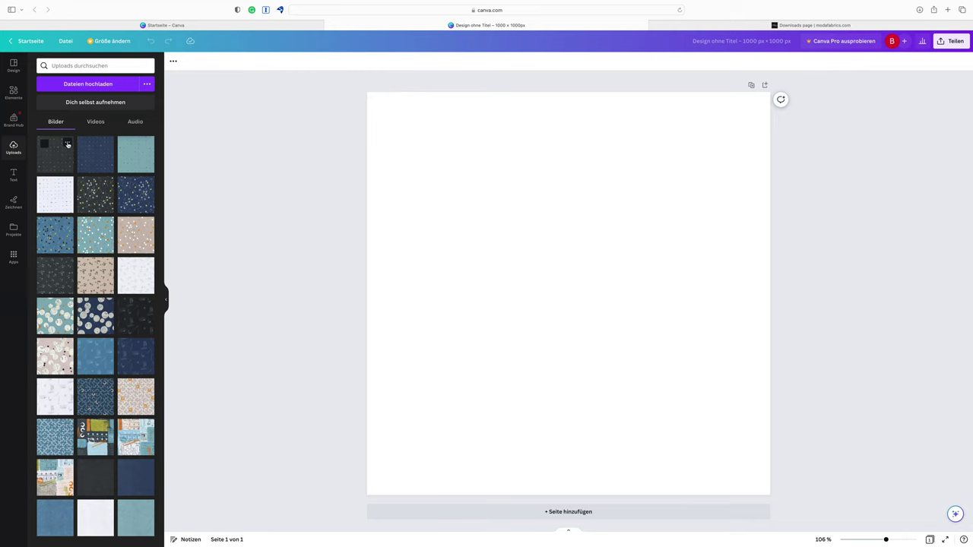
Rename the upload 1826 17.jpg to 'Blusih handquilted charcoal'
{"action": "left_click", "coordinate": [67, 143]}
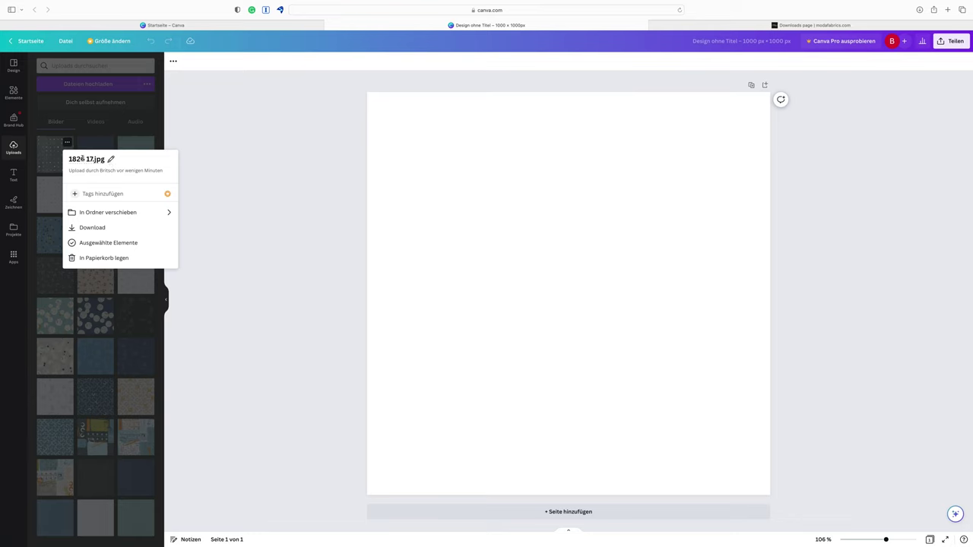
{"action": "left_click", "coordinate": [111, 159]}
{"action": "type", "text": "Blusih handquilted charcoal"}
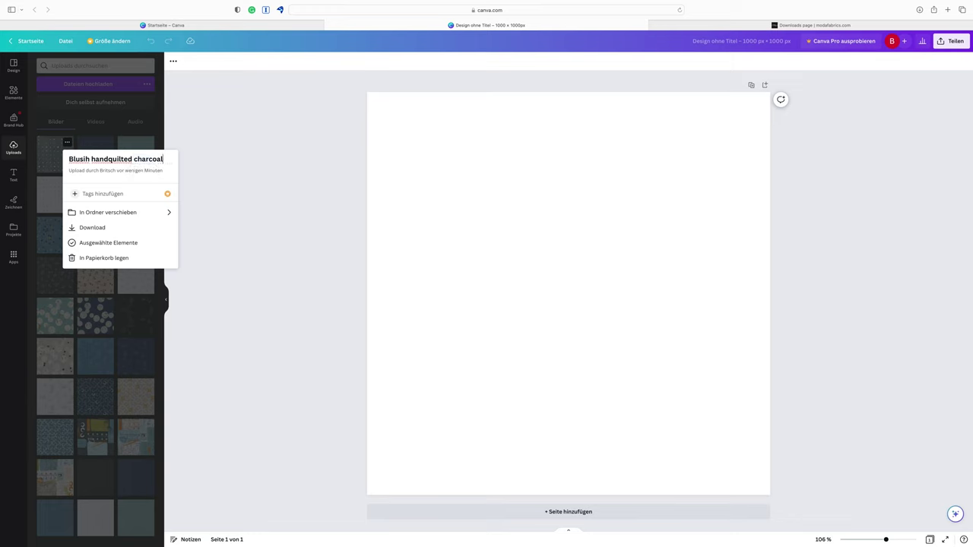
Confirm the new name, then select all 30 uploaded fabric images for moving to a folder
{"action": "key", "text": "Return"}
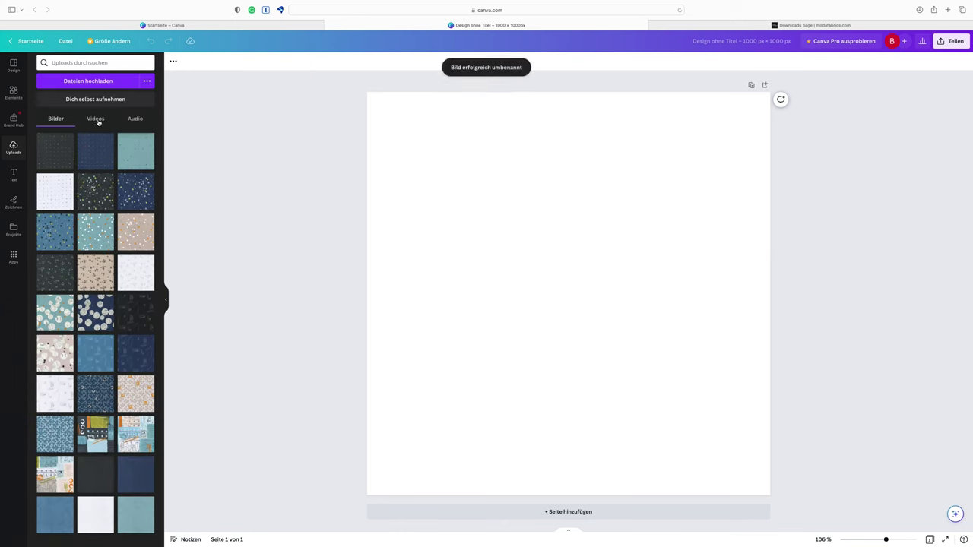
{"action": "mouse_move", "coordinate": [67, 165]}
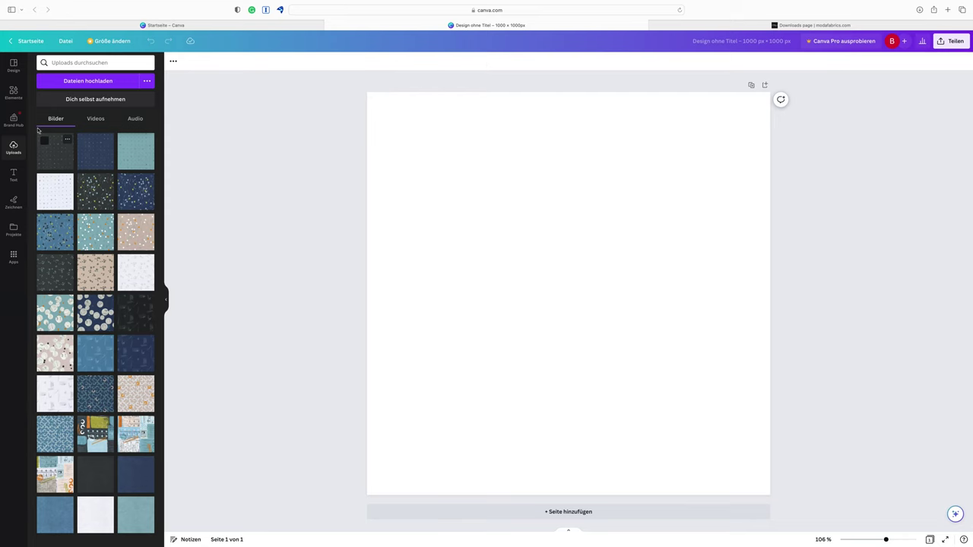
{"action": "left_click", "coordinate": [44, 142]}
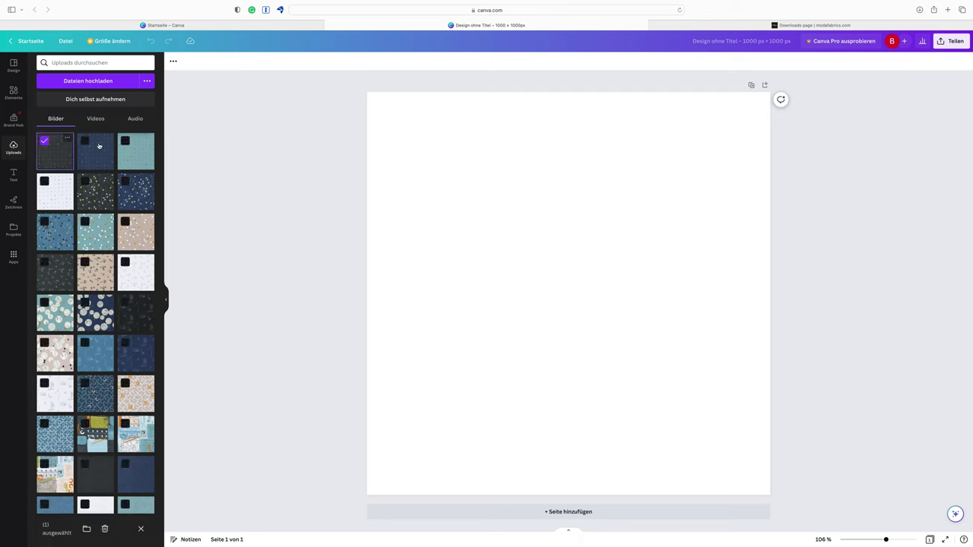
{"action": "left_click", "coordinate": [55, 232], "text": "shift"}
{"action": "left_click", "coordinate": [135, 504], "text": "shift"}
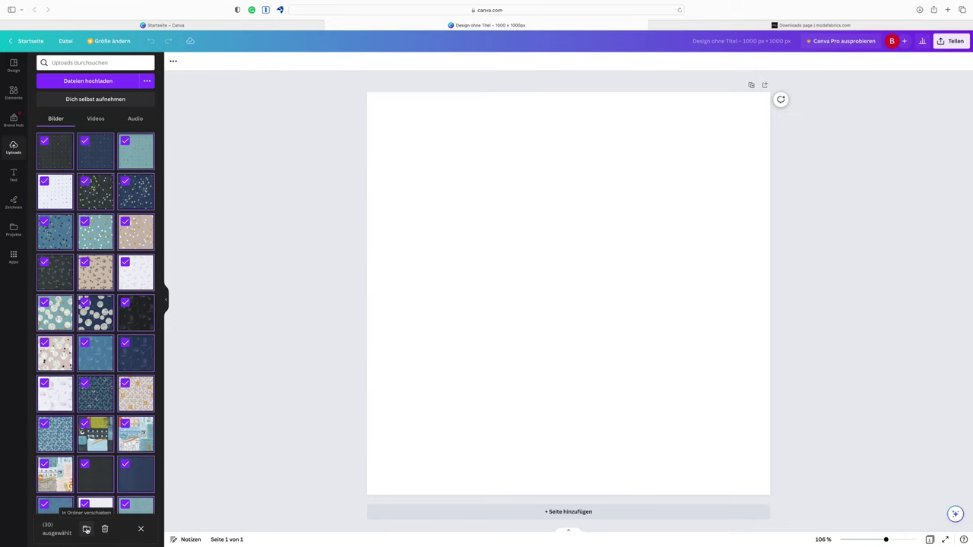
{"action": "left_click", "coordinate": [86, 530]}
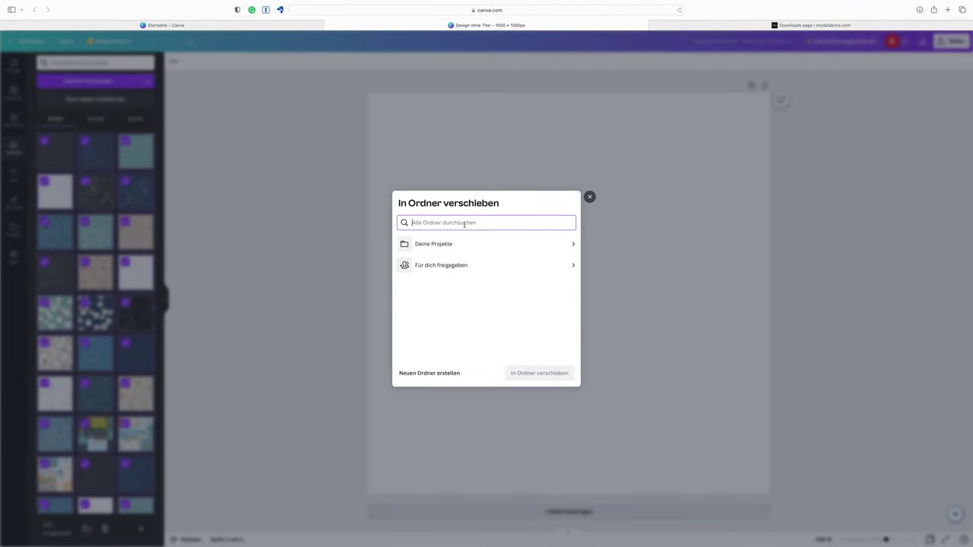
Create a folder named 'Bluish fabrics' and move the 30 images into it
{"action": "left_click", "coordinate": [429, 373]}
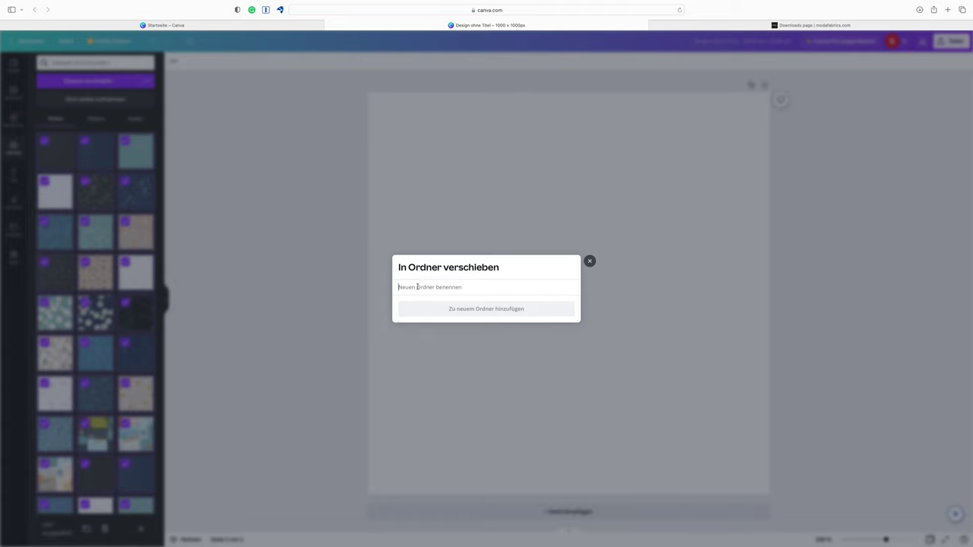
{"action": "type", "text": "Bl"}
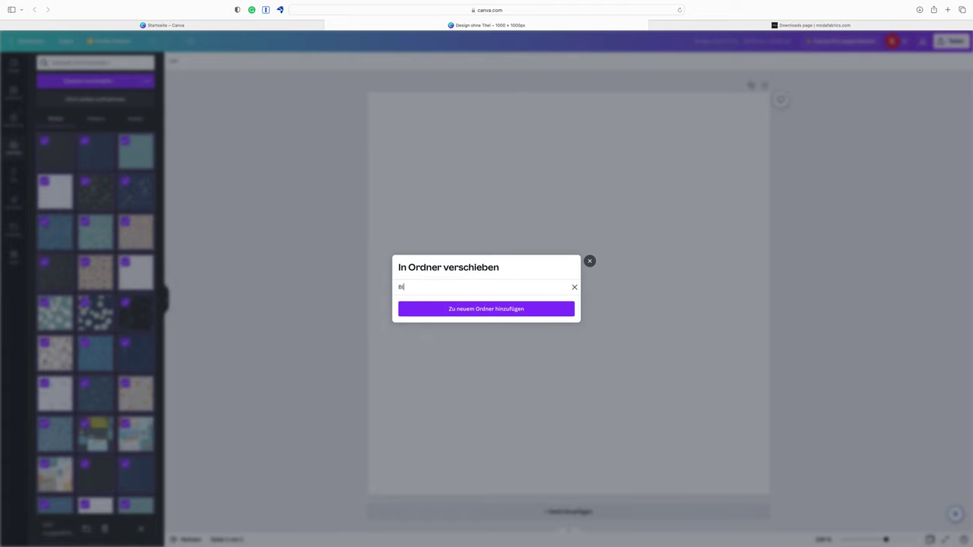
{"action": "type", "text": "uish fabrics"}
{"action": "left_click", "coordinate": [491, 311]}
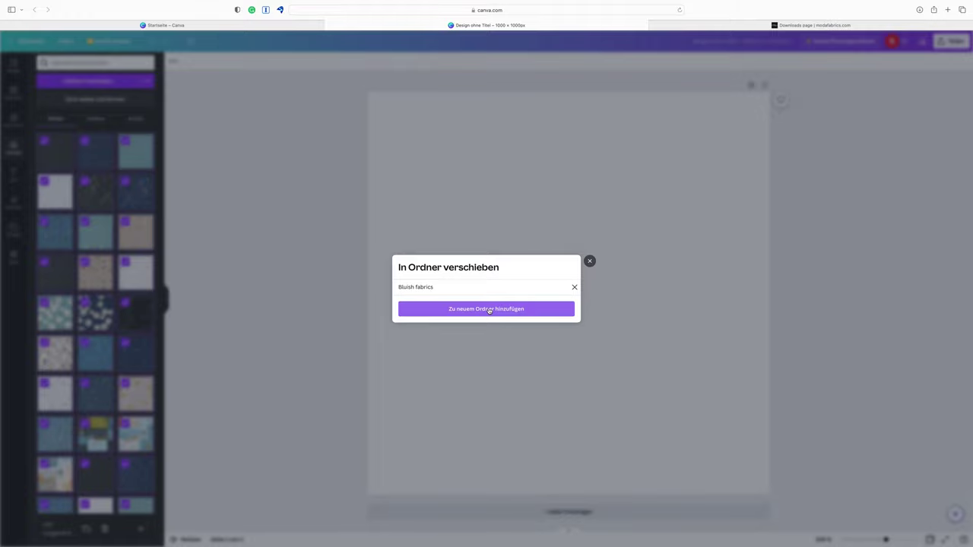
{"action": "left_click", "coordinate": [490, 310]}
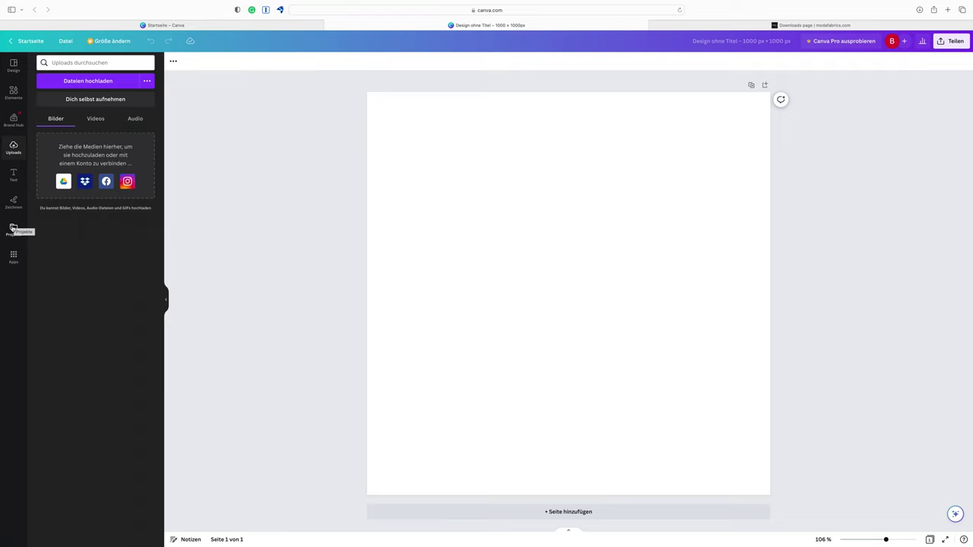
From Projects' folder view, create an empty folder named 'Filigree fabrics'
{"action": "left_click", "coordinate": [13, 227]}
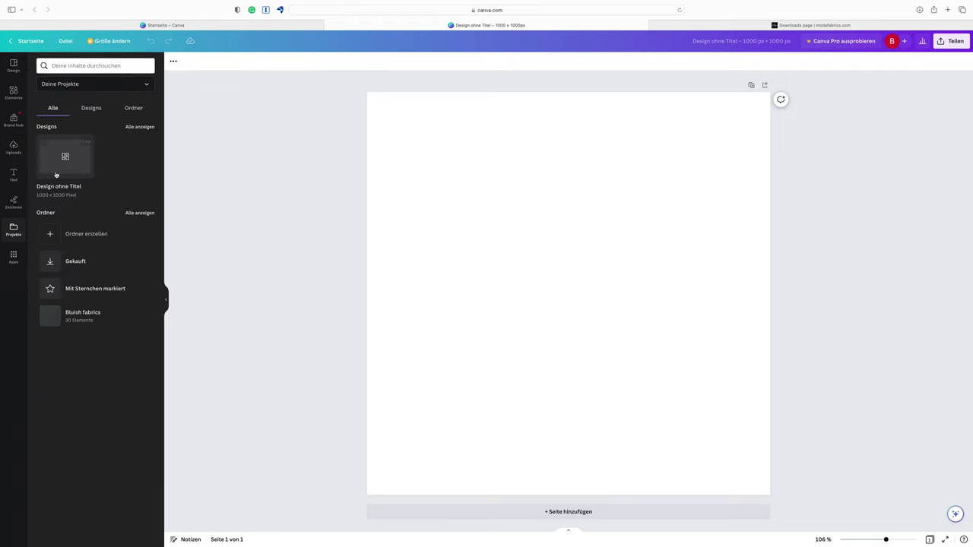
{"action": "left_click", "coordinate": [135, 109]}
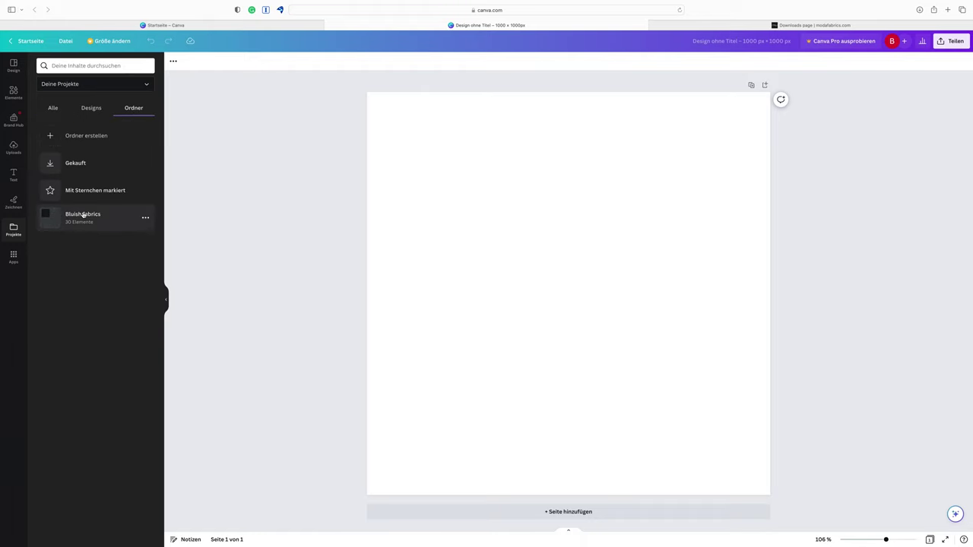
{"action": "left_click", "coordinate": [49, 136]}
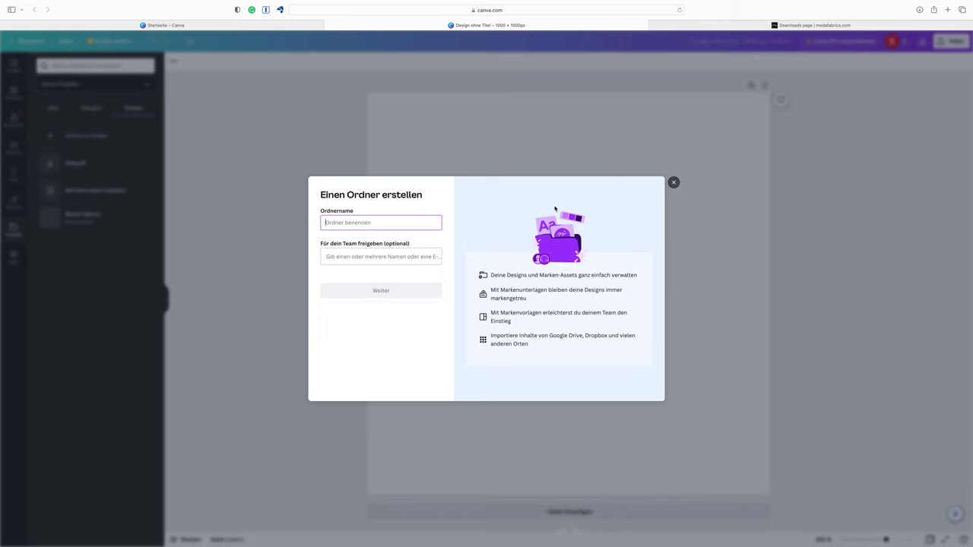
{"action": "type", "text": "Filigree"}
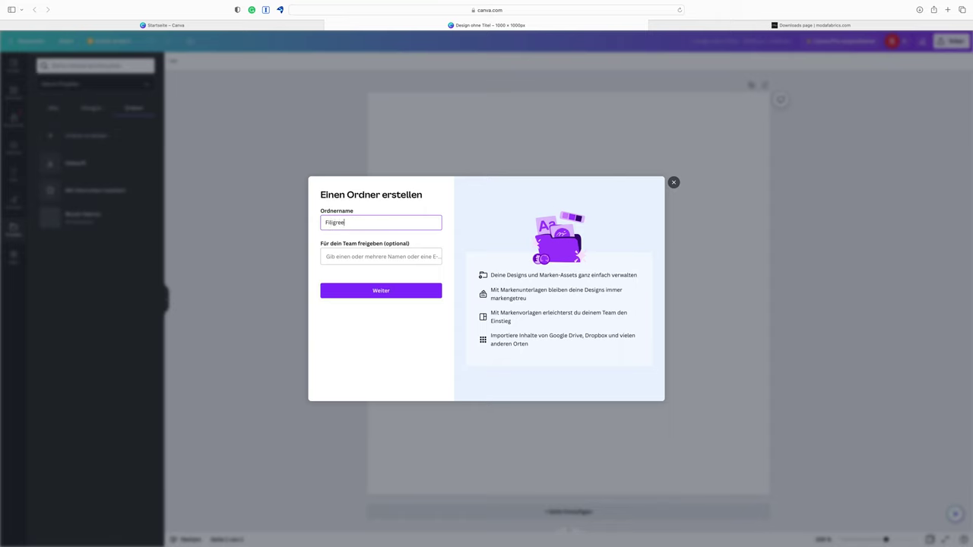
{"action": "type", "text": " fabrics"}
{"action": "left_click", "coordinate": [393, 292]}
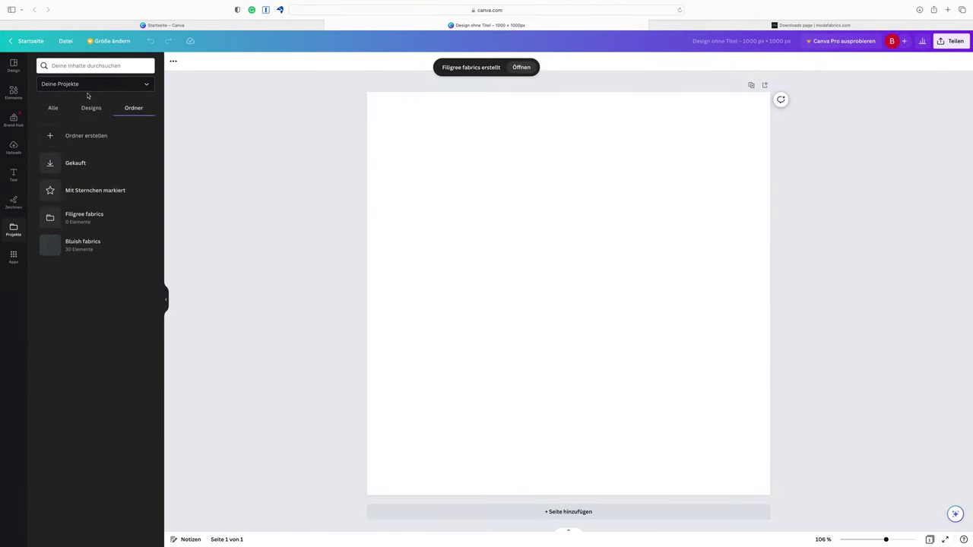
Upload every Filigree JPG, 1660 198.jpg through 1815 21.jpg, into the Filigree fabrics folder
{"action": "left_click", "coordinate": [78, 216]}
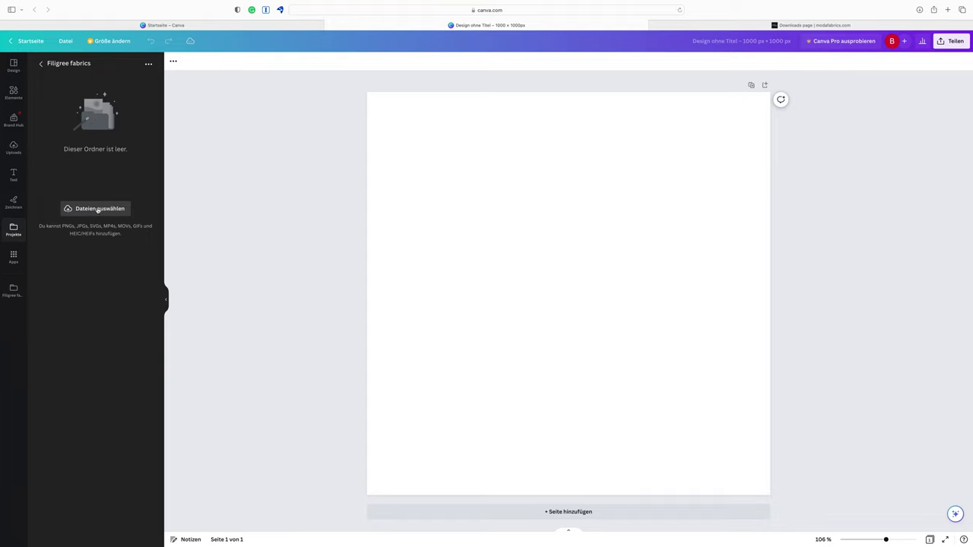
{"action": "left_click", "coordinate": [99, 210]}
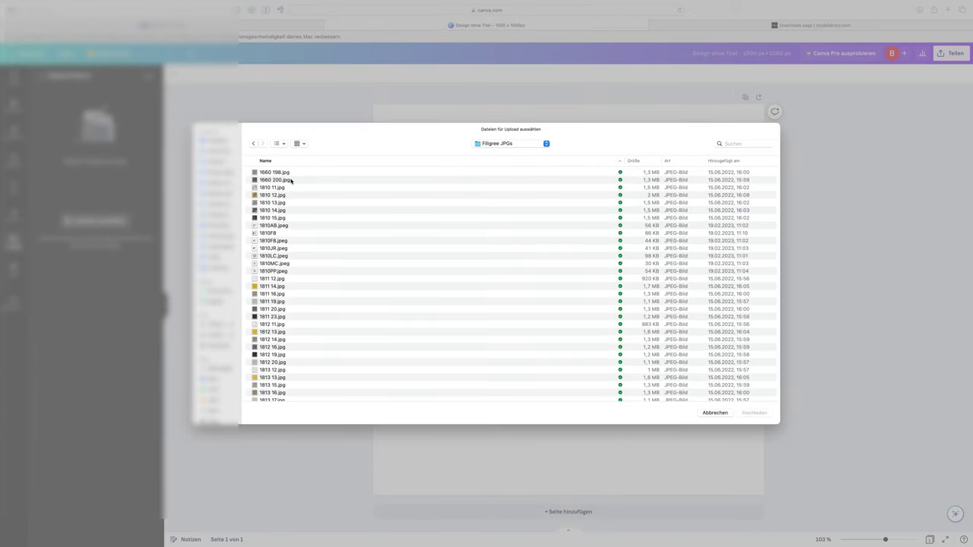
{"action": "left_click", "coordinate": [293, 174]}
{"action": "scroll", "coordinate": [297, 311], "scroll_direction": "down", "scroll_amount": 5}
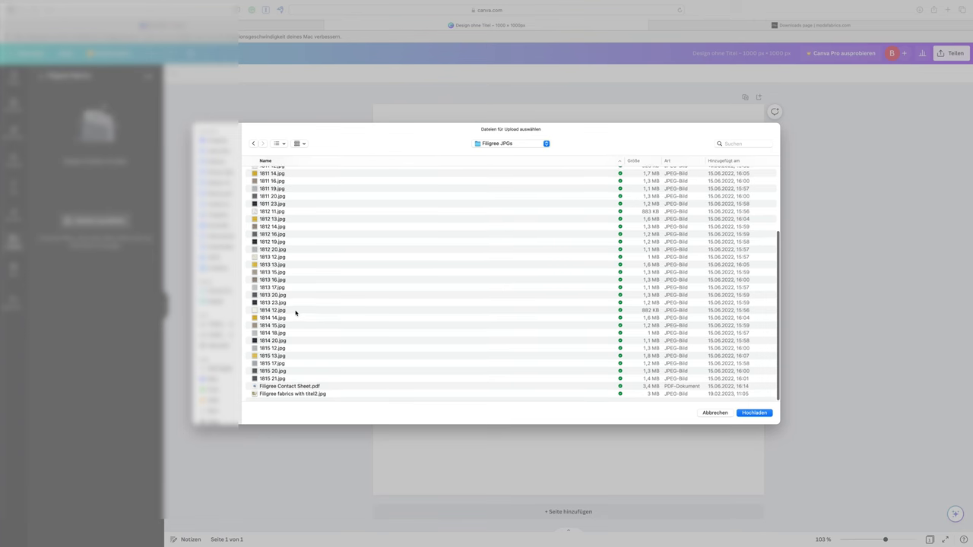
{"action": "left_click", "coordinate": [271, 379], "text": "shift"}
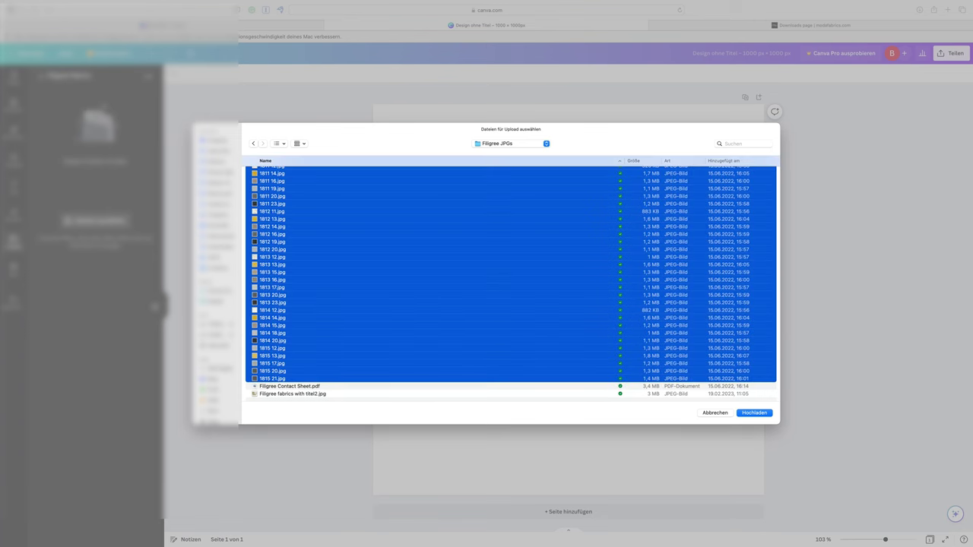
{"action": "left_click", "coordinate": [755, 413]}
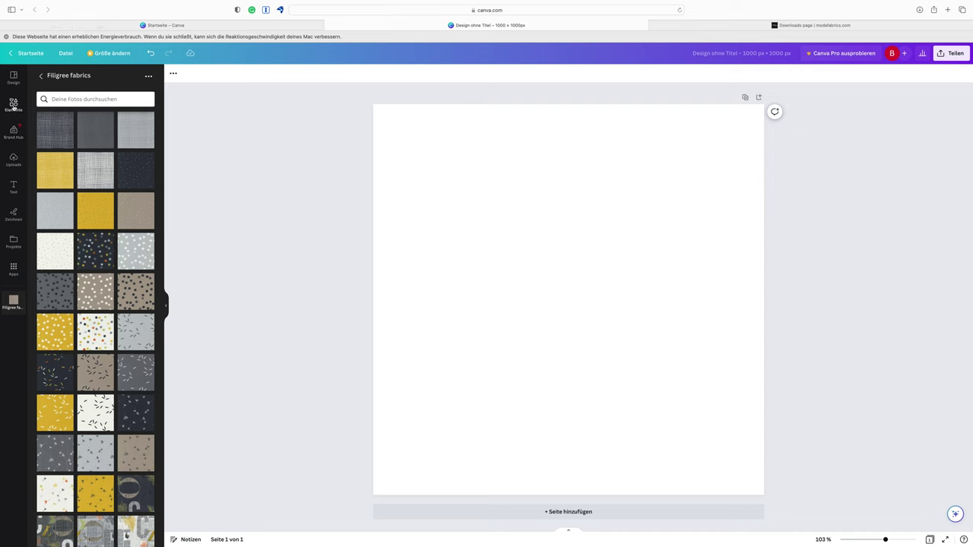
{"action": "left_click", "coordinate": [13, 106]}
{"action": "left_click", "coordinate": [48, 76]}
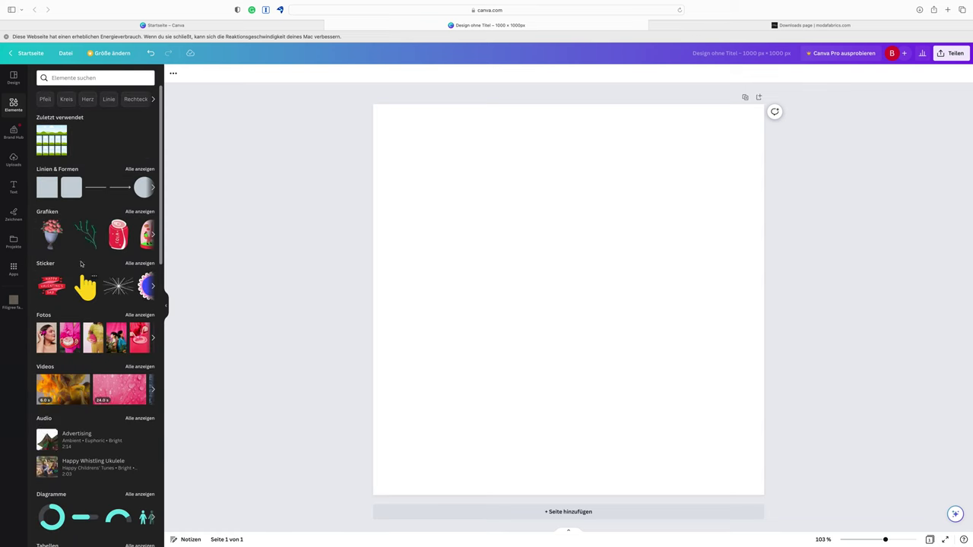
{"action": "scroll", "coordinate": [107, 336], "scroll_direction": "down", "scroll_amount": 1}
{"action": "scroll", "coordinate": [107, 337], "scroll_direction": "down", "scroll_amount": 10}
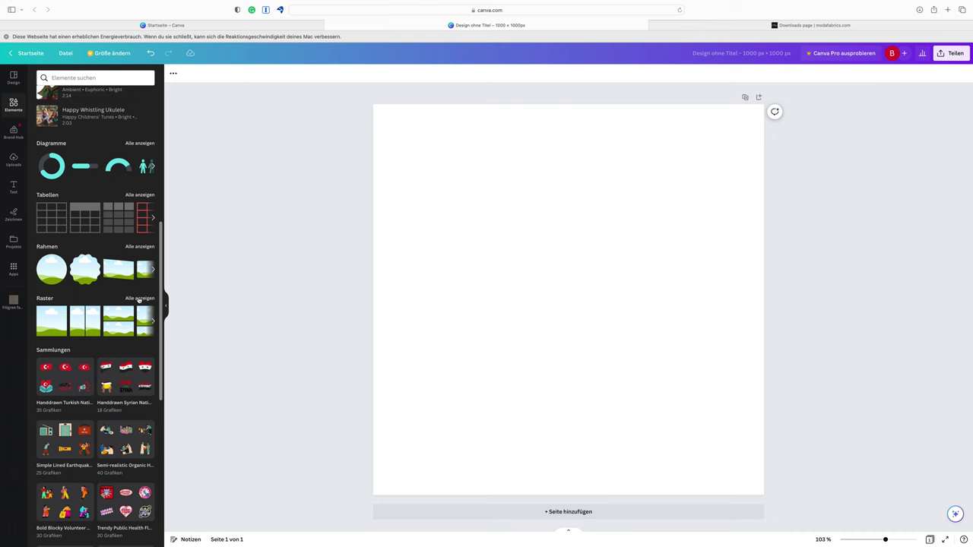
{"action": "left_click", "coordinate": [139, 299]}
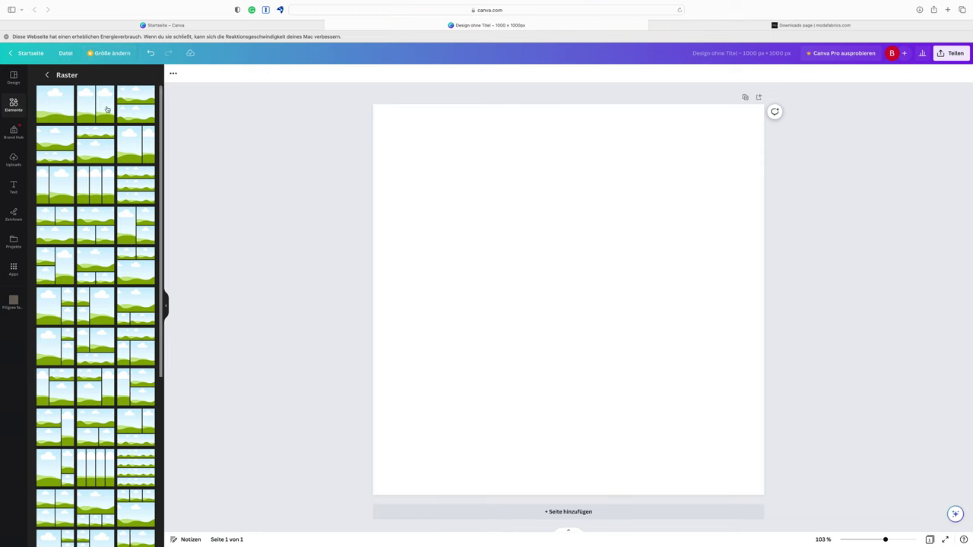
{"action": "scroll", "coordinate": [124, 342], "scroll_direction": "down", "scroll_amount": 15}
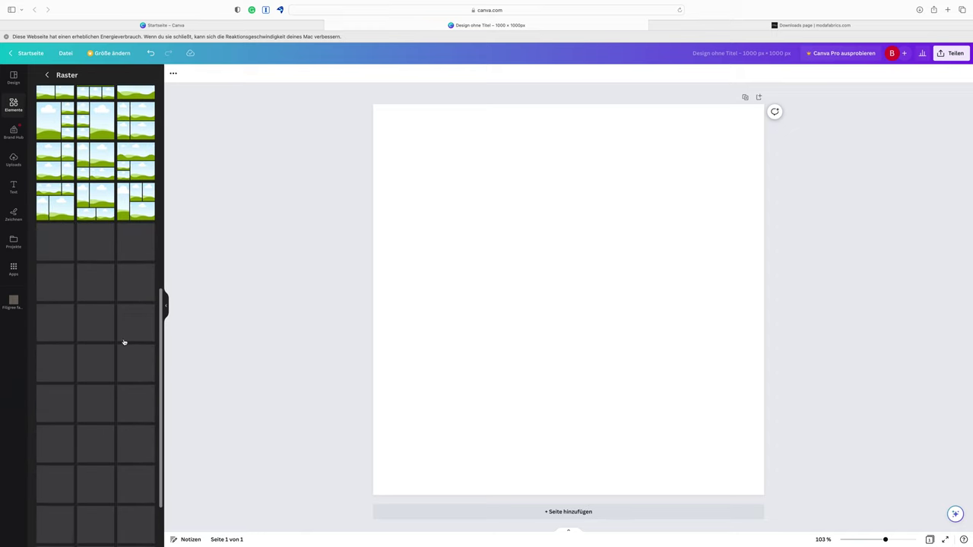
{"action": "scroll", "coordinate": [123, 342], "scroll_direction": "down", "scroll_amount": 5}
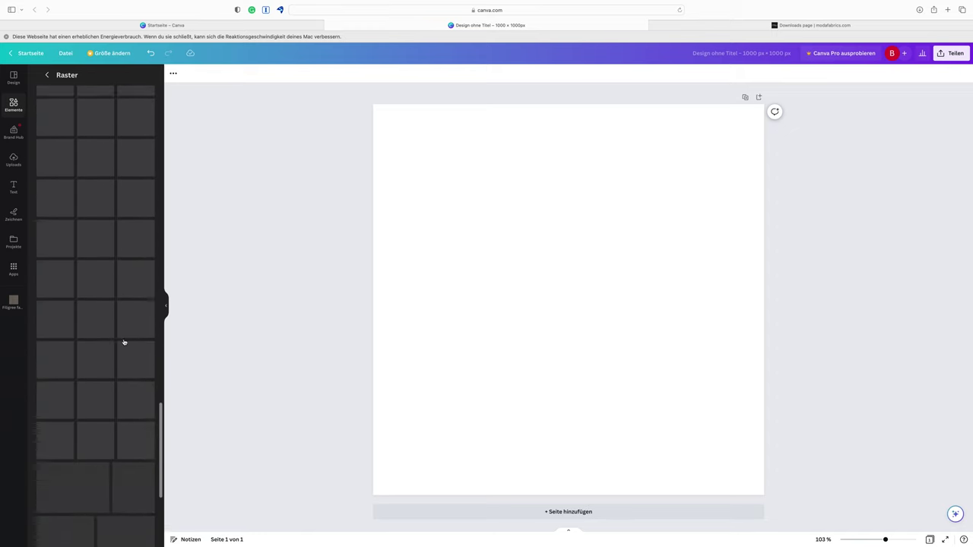
{"action": "scroll", "coordinate": [124, 342], "scroll_direction": "down", "scroll_amount": 3}
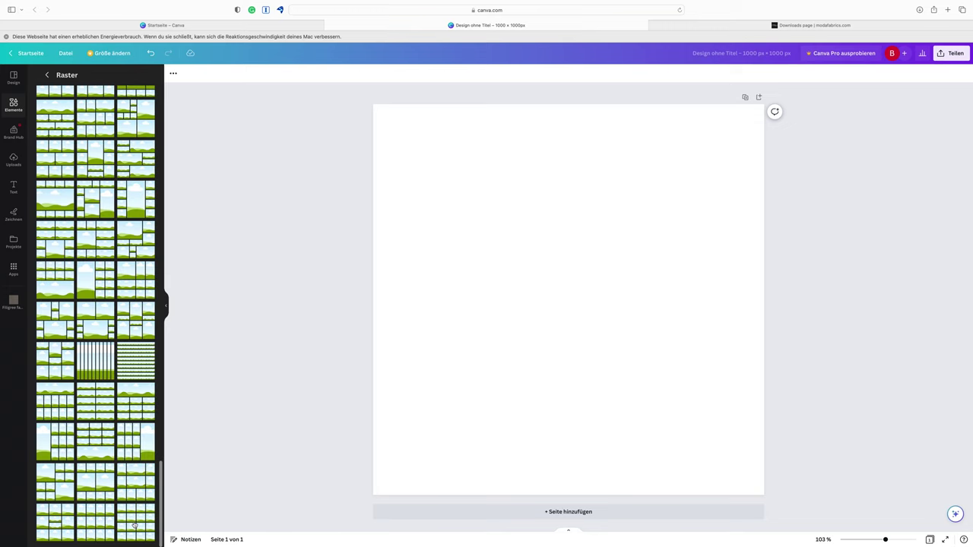
Add a 4×4 photo grid, resize it to nearly fill the page, and centre it
{"action": "left_click", "coordinate": [135, 526]}
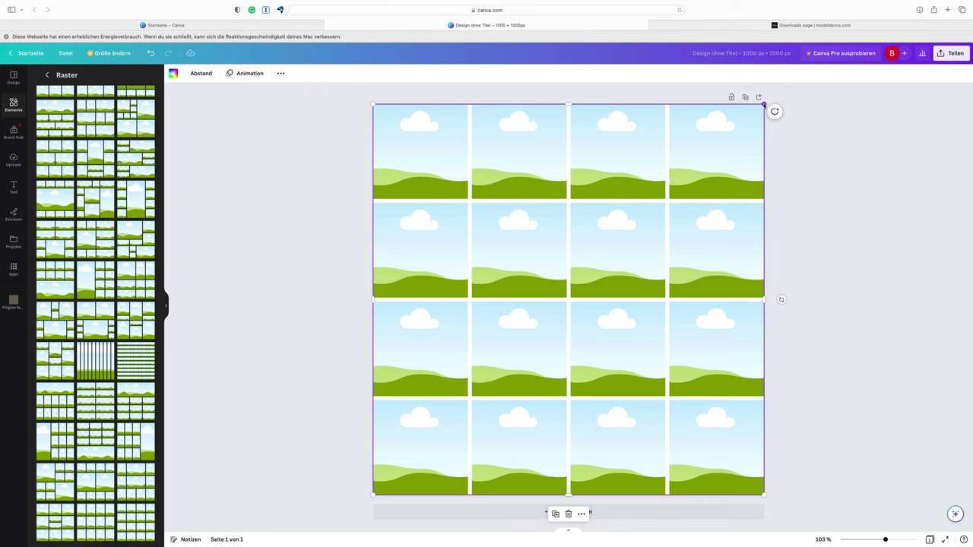
{"action": "left_click_drag", "start_coordinate": [764, 104], "coordinate": [551, 163]}
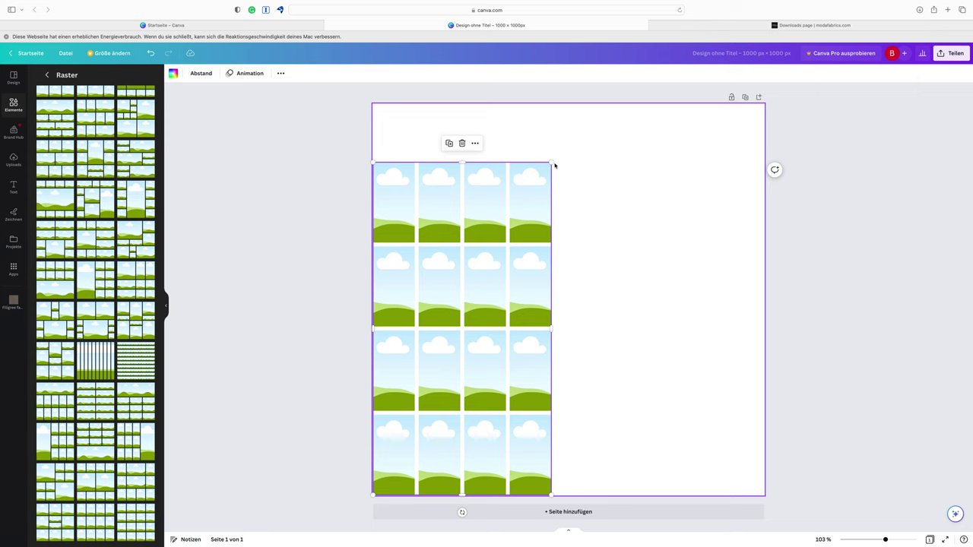
{"action": "left_click_drag", "start_coordinate": [551, 164], "coordinate": [743, 123]}
{"action": "left_click_drag", "start_coordinate": [613, 253], "coordinate": [624, 245]}
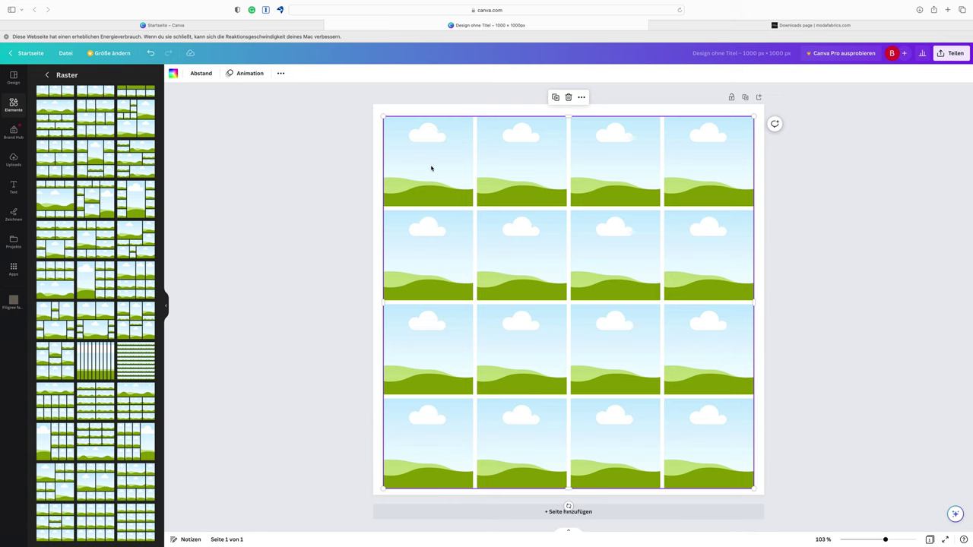
Leave the Filigree fabrics folder in Projects and open the Bluish fabrics folder instead
{"action": "left_click", "coordinate": [13, 241]}
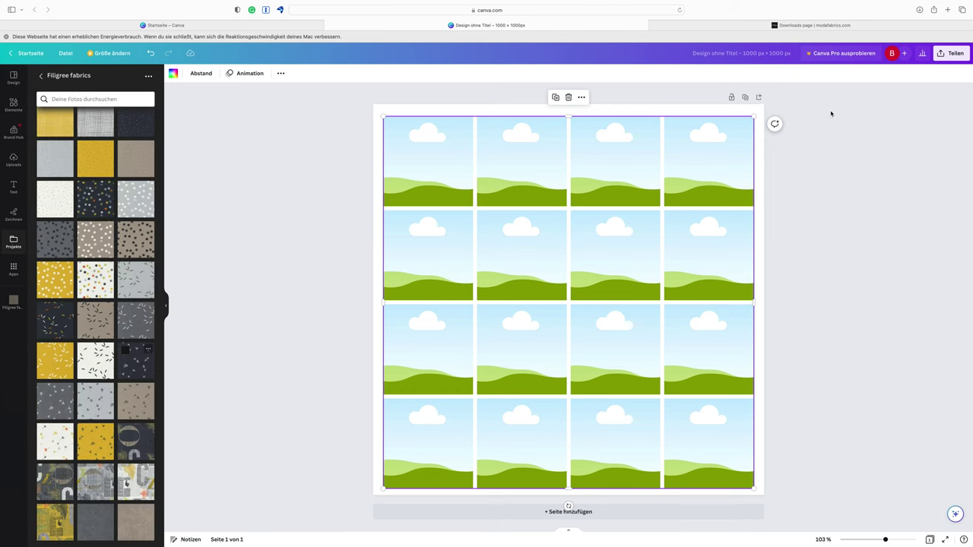
{"action": "left_click", "coordinate": [41, 77]}
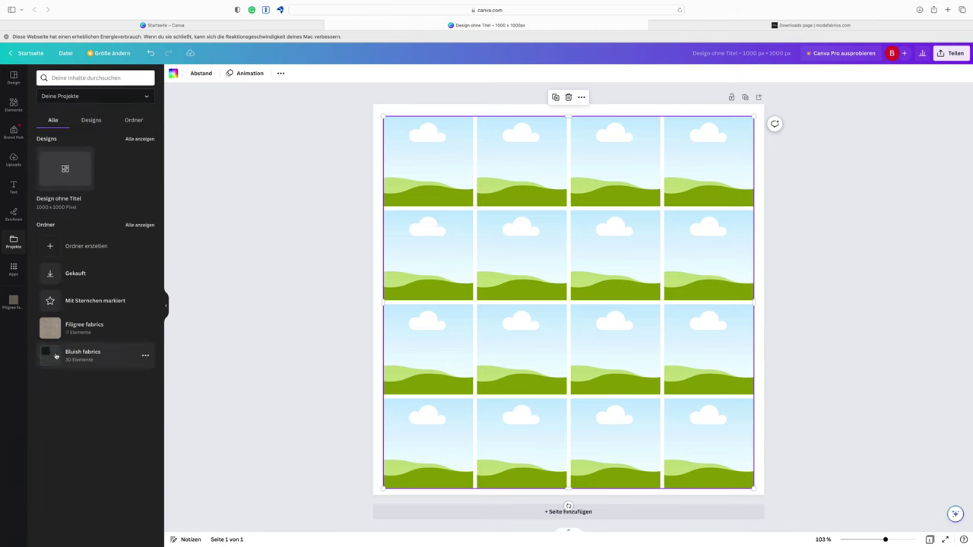
{"action": "left_click", "coordinate": [55, 355]}
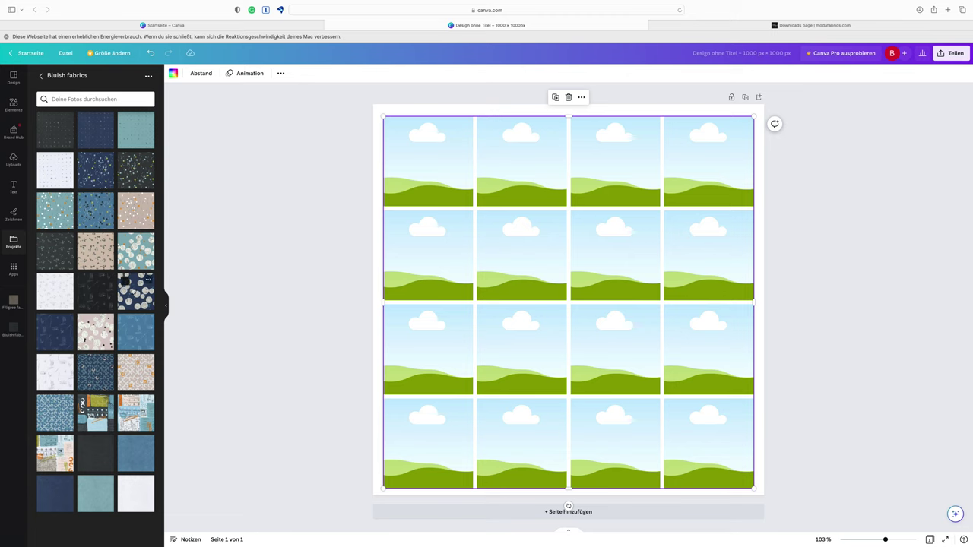
Drop navy circle, white sketchy, teal floral and dark blue dotted fabrics into grid cells, nudging the grid up
{"action": "left_click_drag", "start_coordinate": [135, 293], "coordinate": [516, 283]}
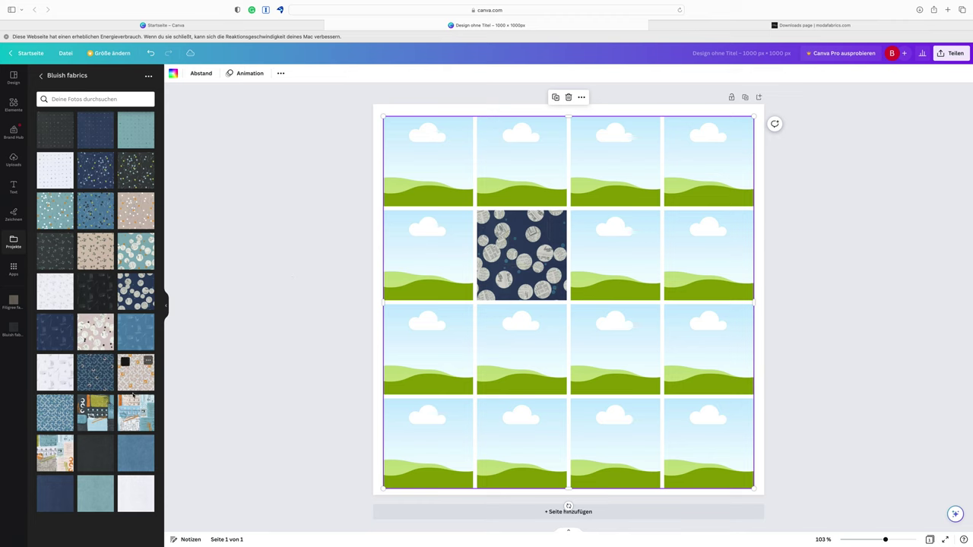
{"action": "left_click_drag", "start_coordinate": [57, 366], "coordinate": [639, 252]}
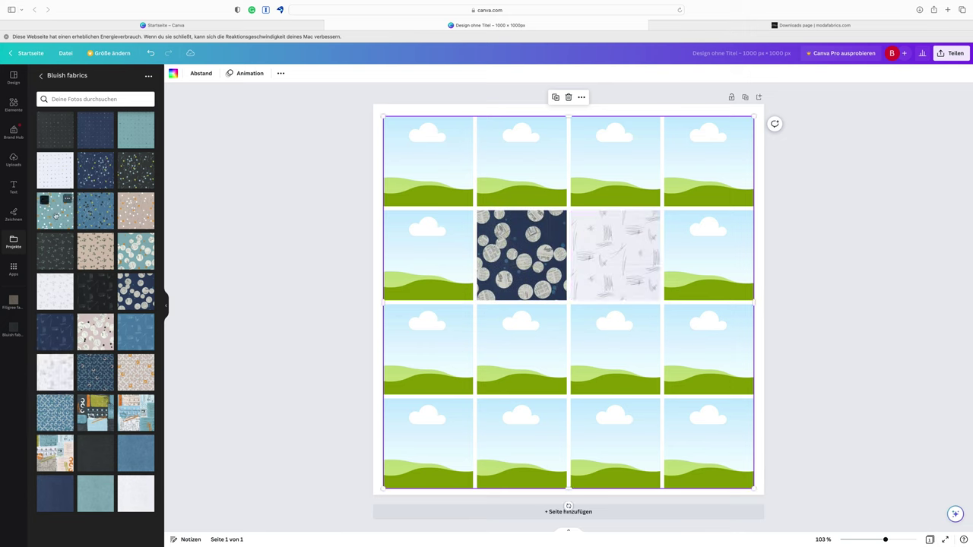
{"action": "left_click_drag", "start_coordinate": [55, 210], "coordinate": [623, 174]}
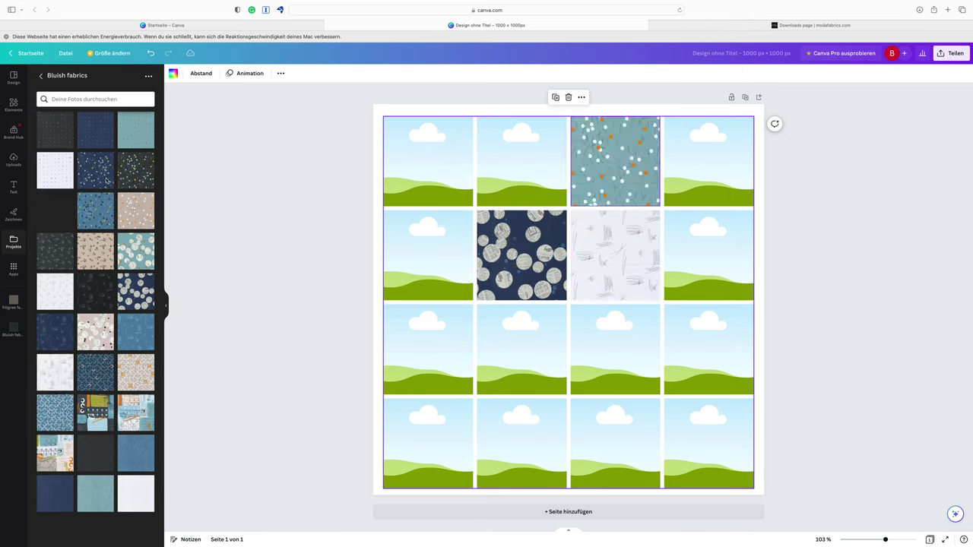
{"action": "left_click_drag", "start_coordinate": [104, 175], "coordinate": [430, 260]}
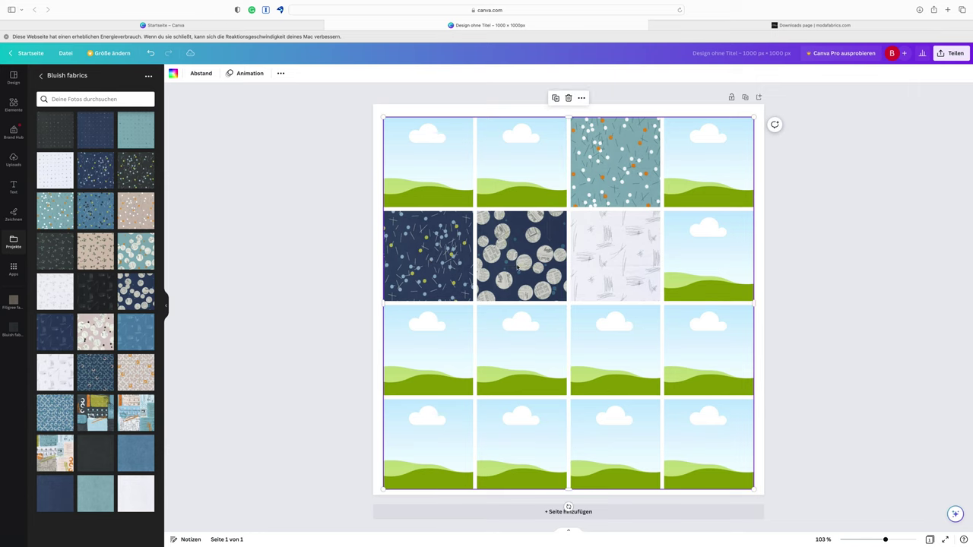
{"action": "left_click", "coordinate": [437, 266]}
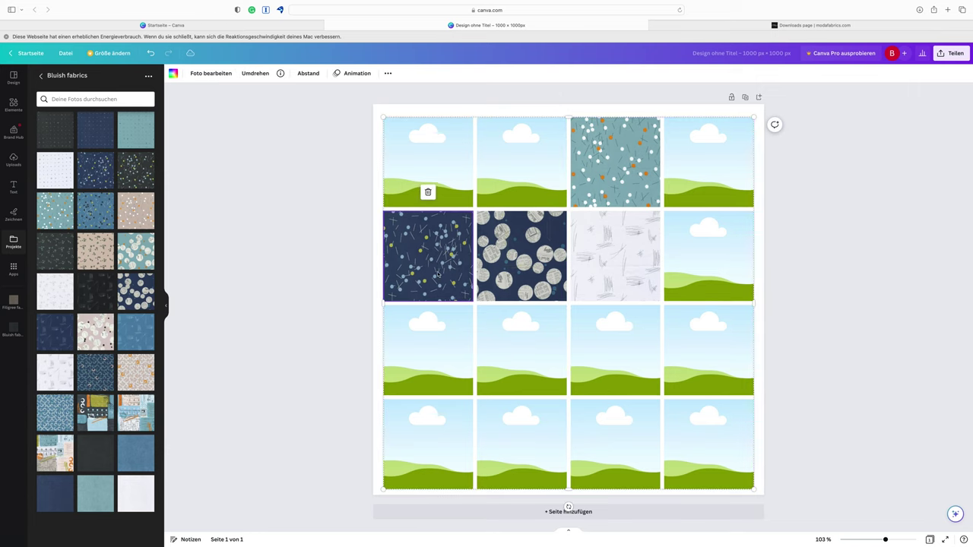
{"action": "left_click_drag", "start_coordinate": [559, 292], "coordinate": [555, 280]}
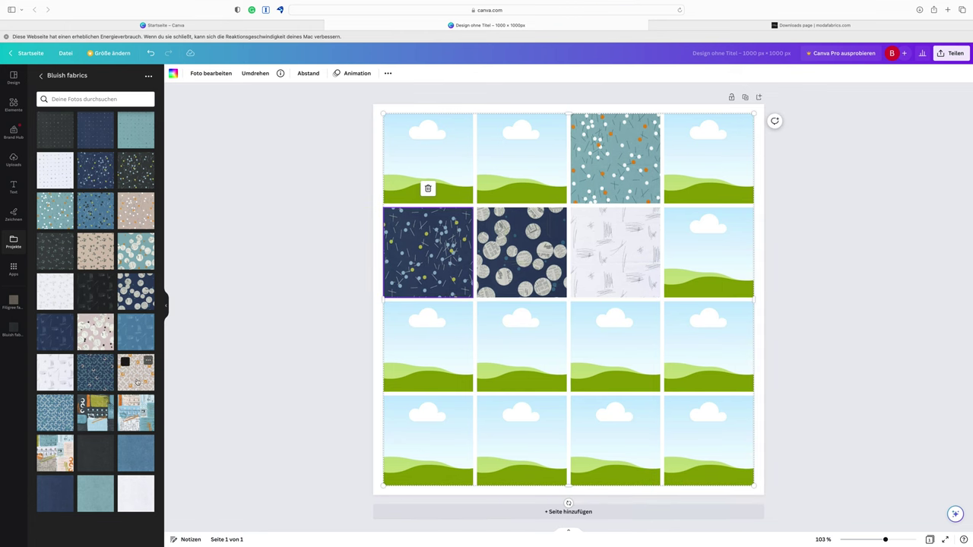
Put the beige ring fabric in row 2, column 2 and charcoal dotted fabric in row 2, column 1
{"action": "left_click_drag", "start_coordinate": [138, 382], "coordinate": [403, 259]}
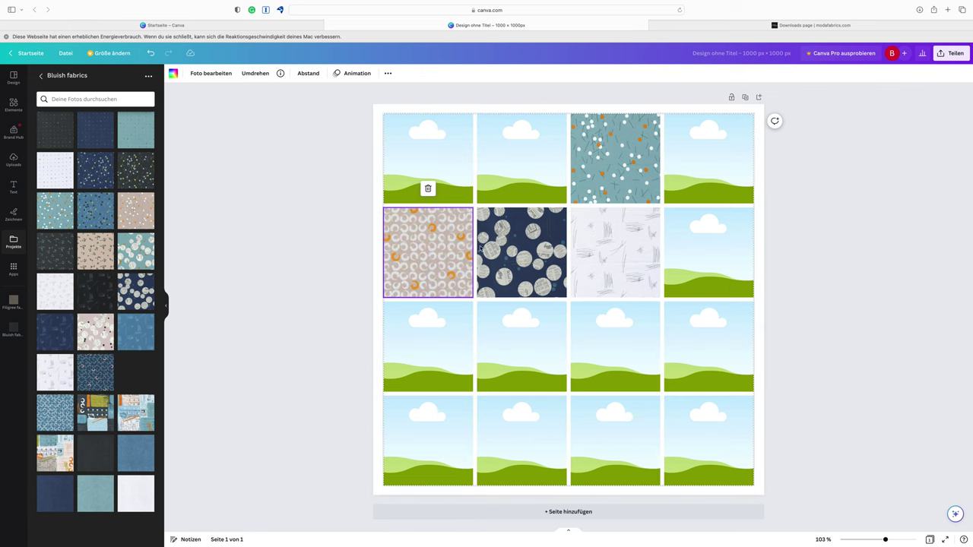
{"action": "left_click_drag", "start_coordinate": [480, 248], "coordinate": [507, 254]}
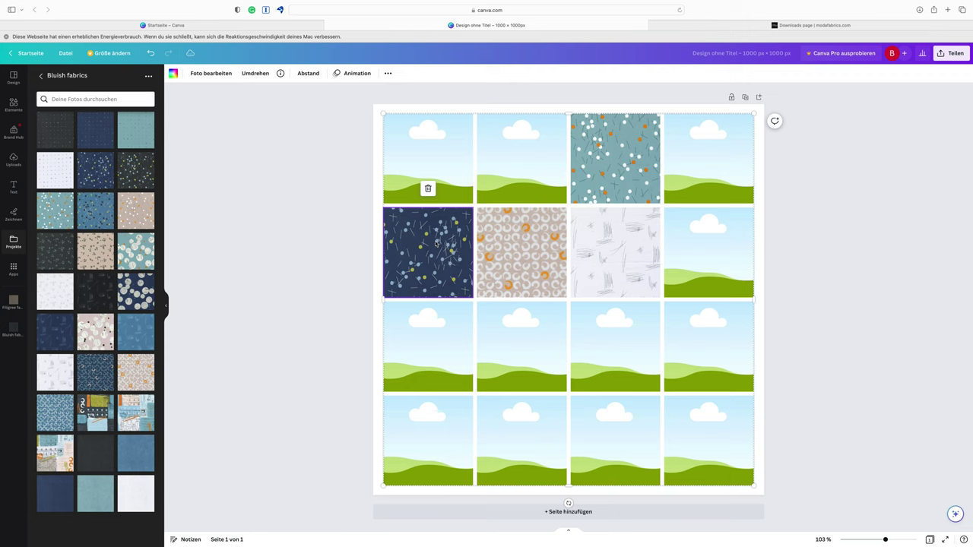
{"action": "key", "text": "Delete"}
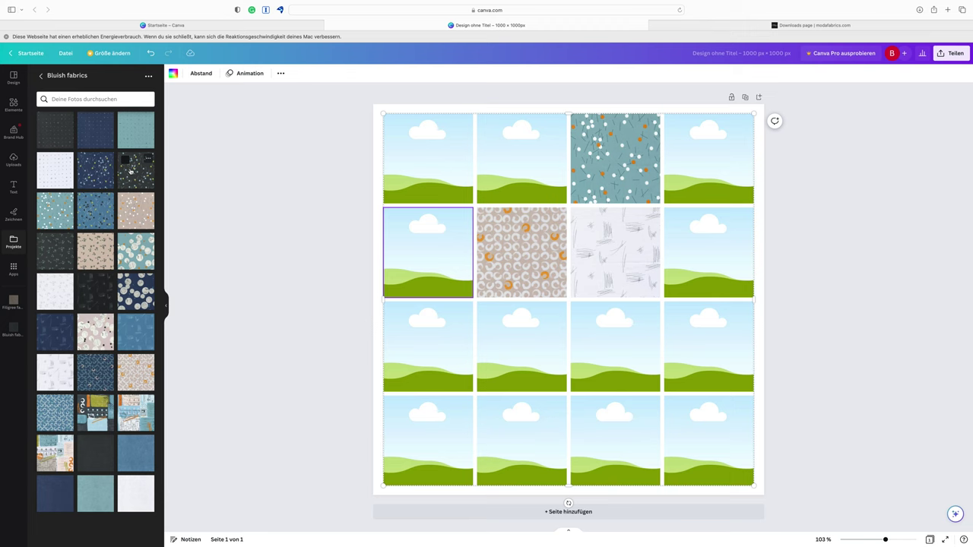
{"action": "left_click_drag", "start_coordinate": [135, 170], "coordinate": [440, 240]}
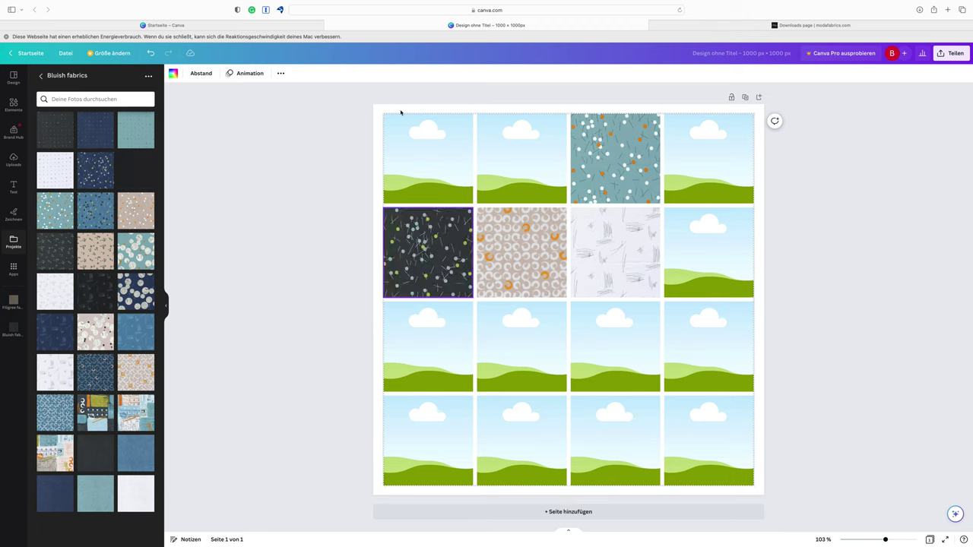
Set the page background behind the grid to the photo colour #5e868d
{"action": "left_click", "coordinate": [425, 111]}
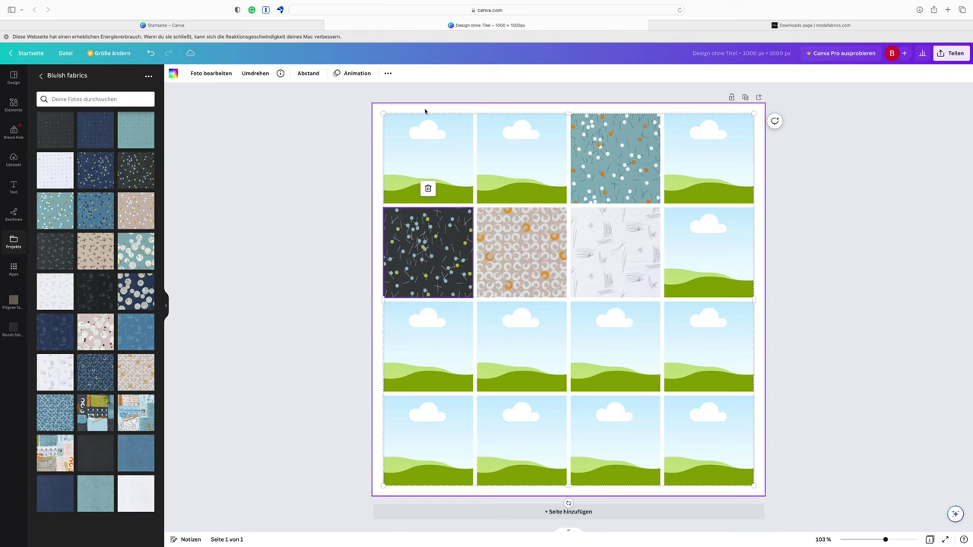
{"action": "left_click", "coordinate": [408, 108]}
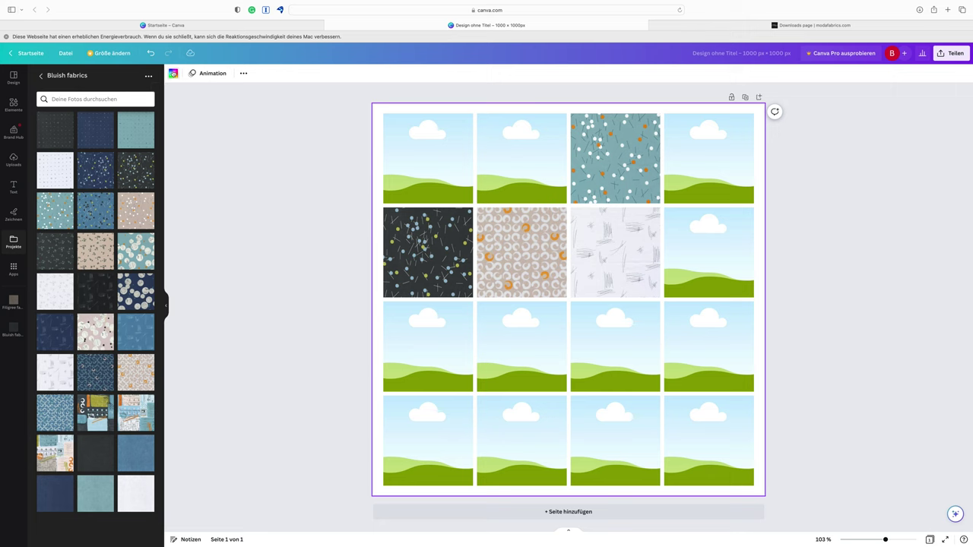
{"action": "left_click", "coordinate": [173, 73]}
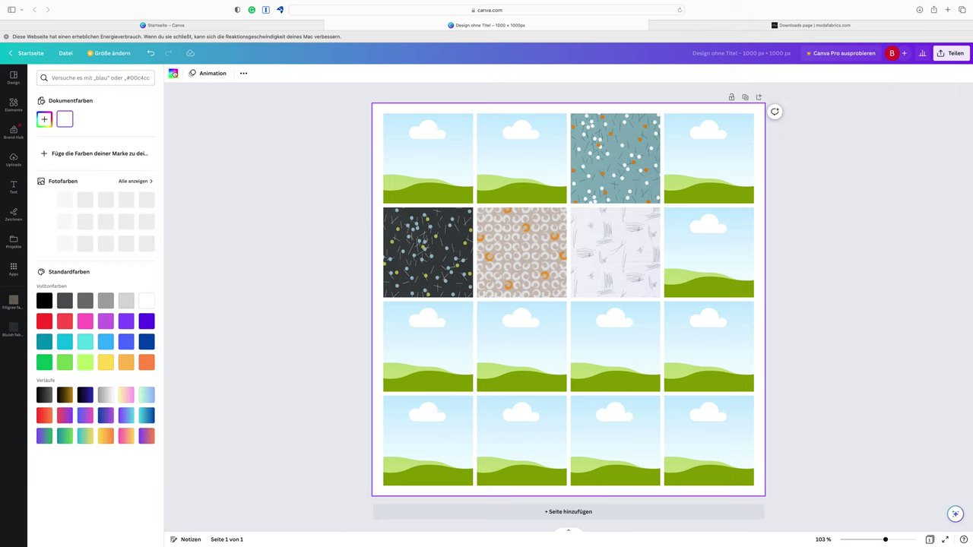
{"action": "left_click", "coordinate": [44, 119]}
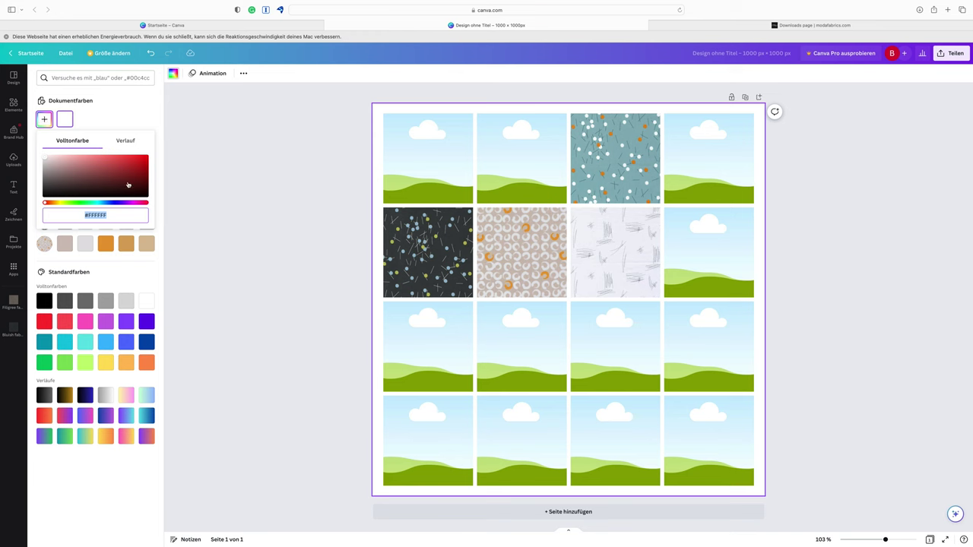
{"action": "left_click", "coordinate": [243, 184]}
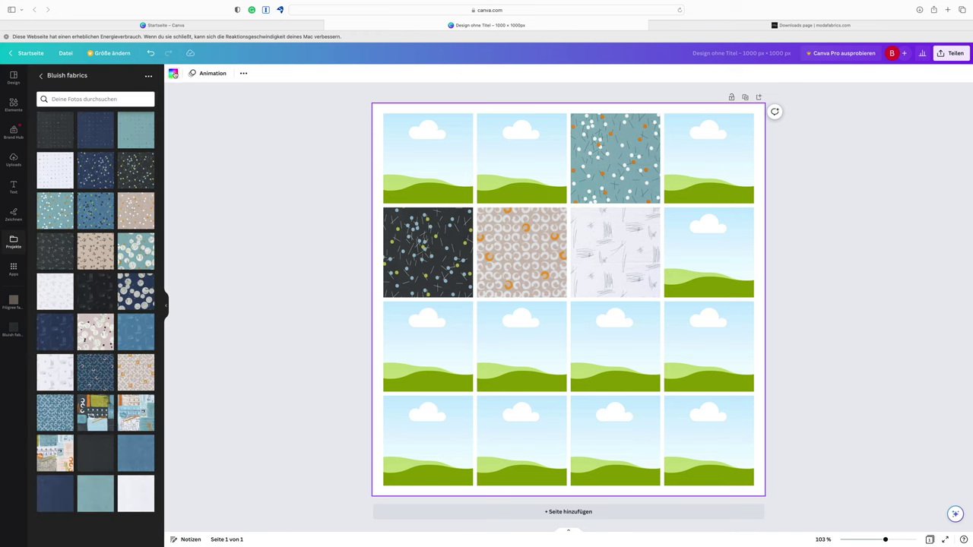
{"action": "left_click", "coordinate": [173, 73]}
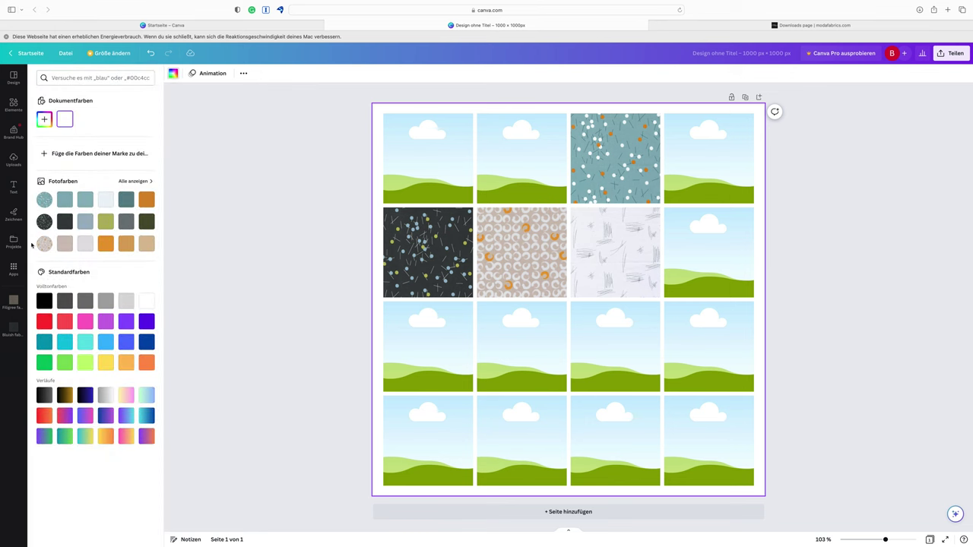
{"action": "left_click", "coordinate": [127, 201]}
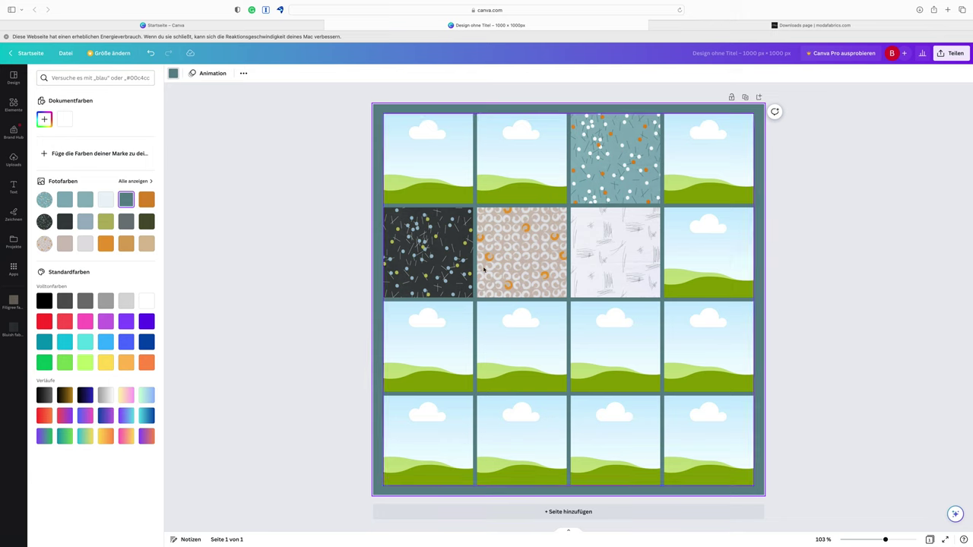
{"action": "left_click", "coordinate": [442, 256]}
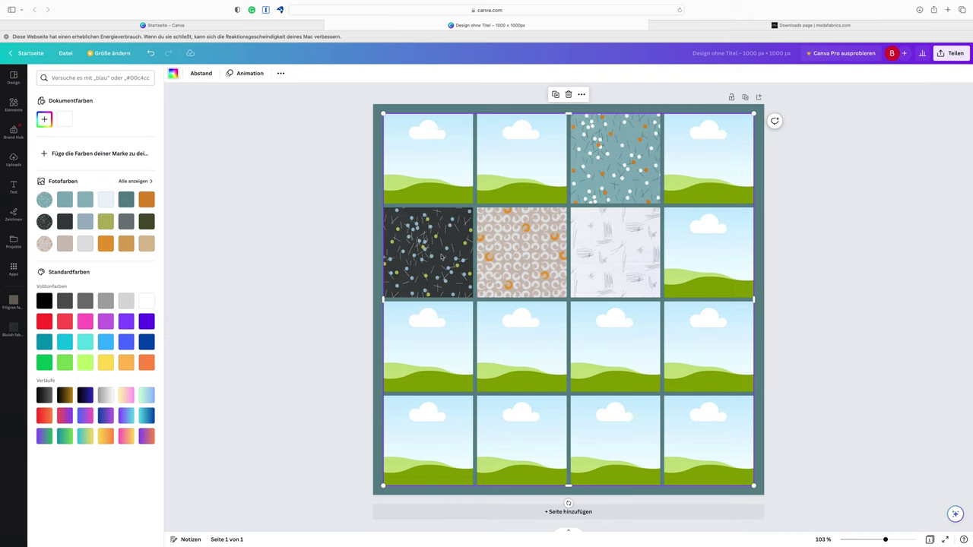
Scale up the charcoal dotted fabric within its tile so its pattern appears larger
{"action": "left_click", "coordinate": [441, 258]}
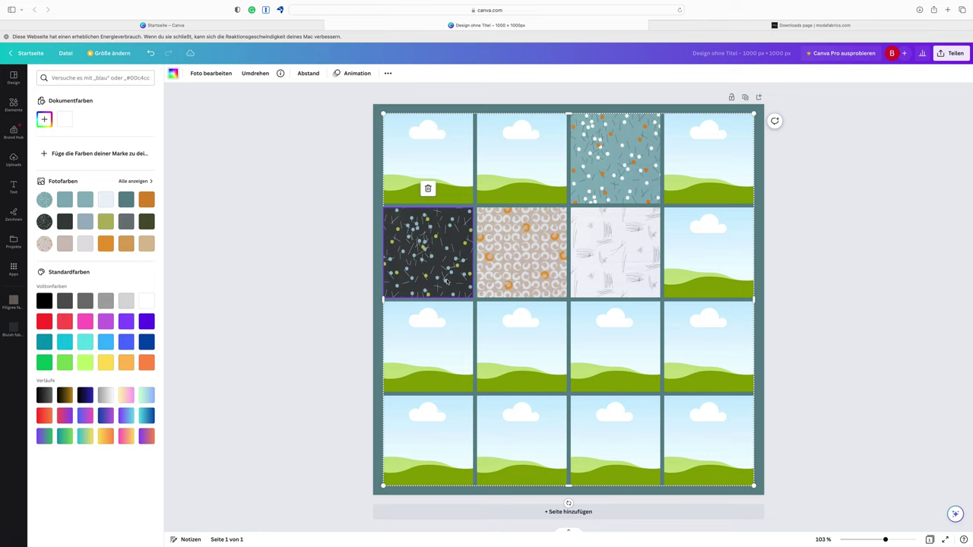
{"action": "double_click", "coordinate": [472, 297]}
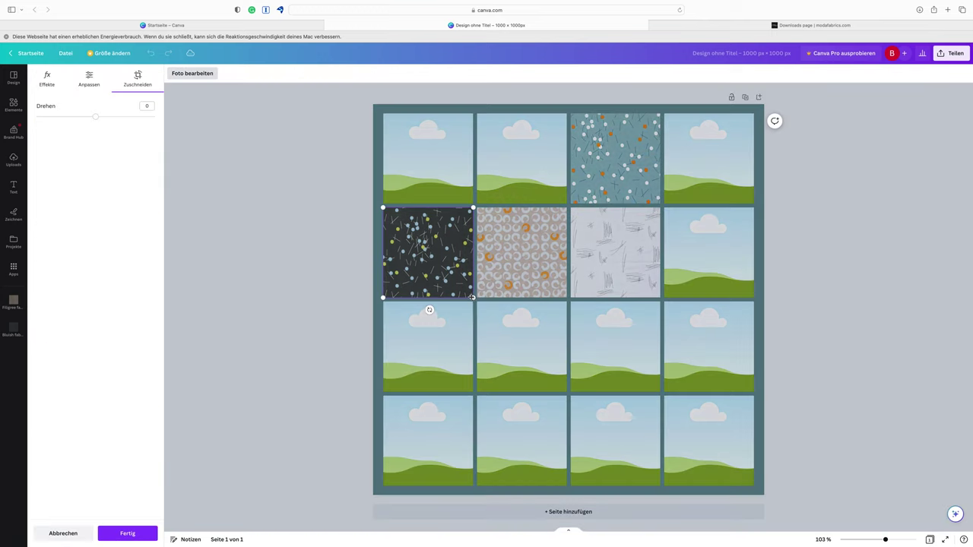
{"action": "double_click", "coordinate": [428, 251]}
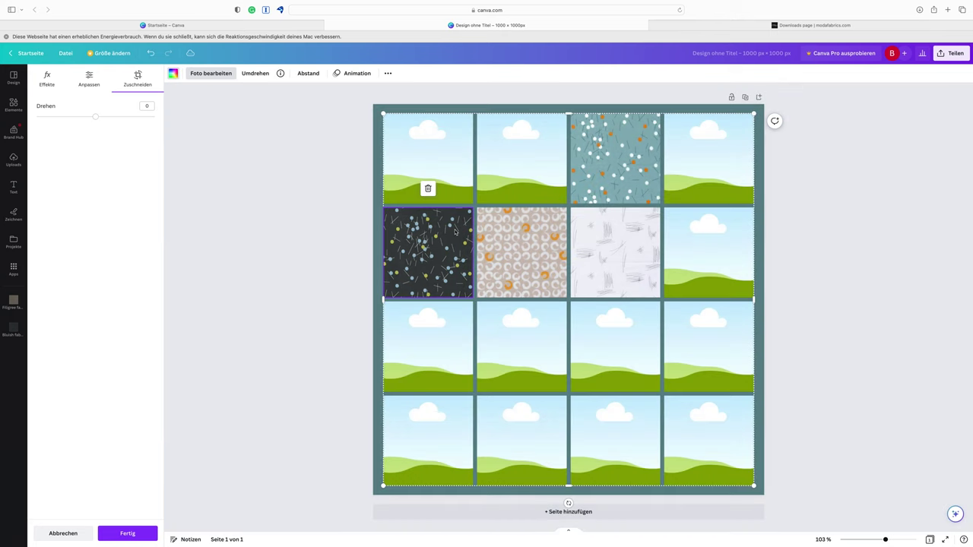
{"action": "double_click", "coordinate": [440, 254]}
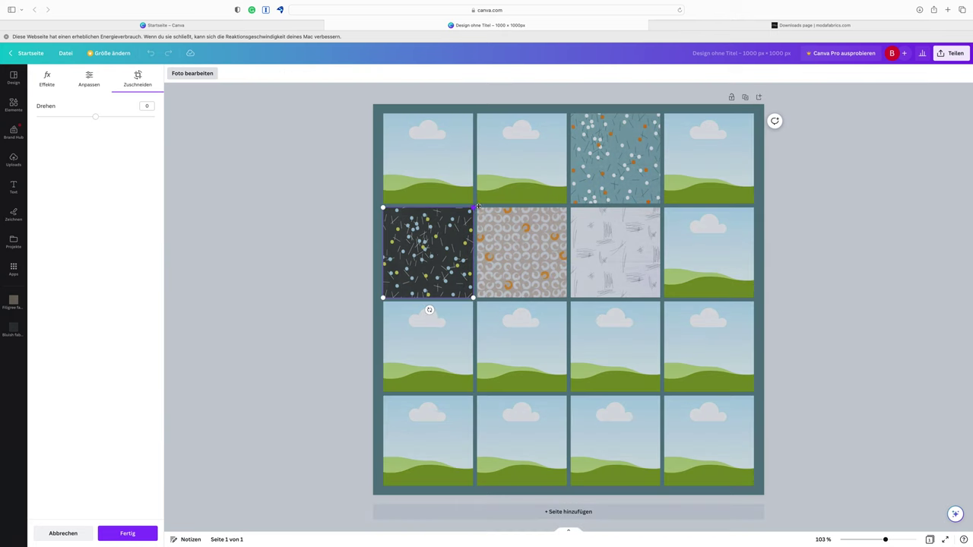
{"action": "left_click_drag", "start_coordinate": [476, 208], "coordinate": [557, 170]}
{"action": "left_click_drag", "start_coordinate": [383, 298], "coordinate": [335, 331]}
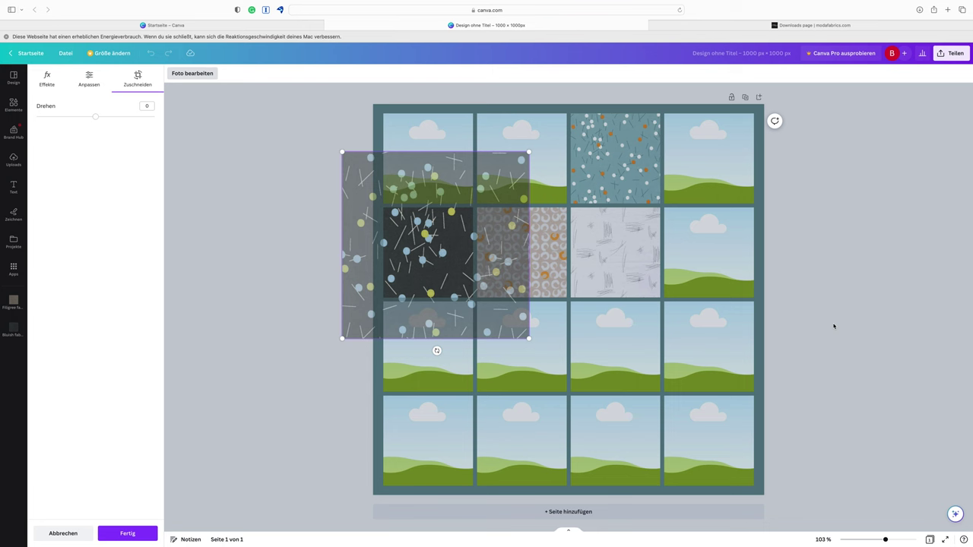
{"action": "key", "text": "Escape"}
{"action": "key", "text": "Escape"}
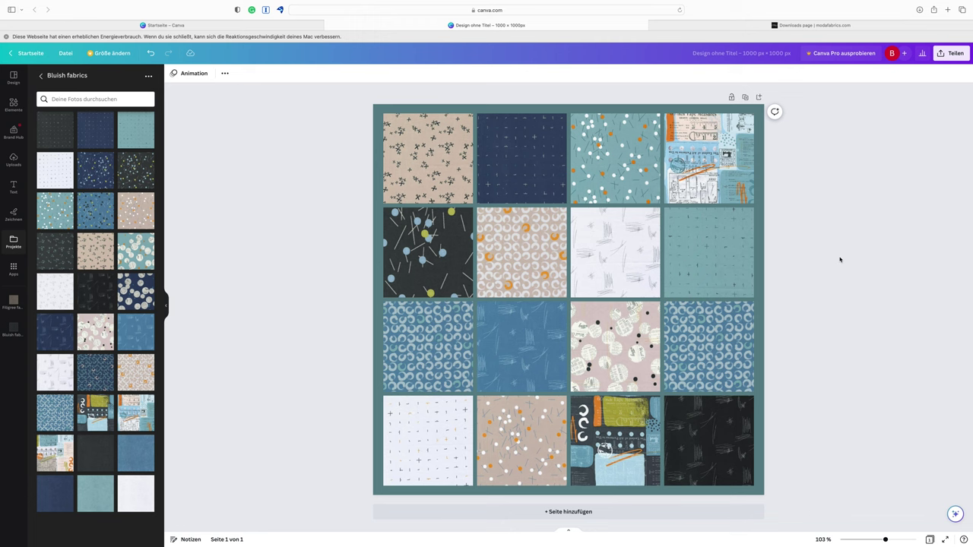
Show the collection of grid layouts in the side panel
{"action": "left_click", "coordinate": [13, 105]}
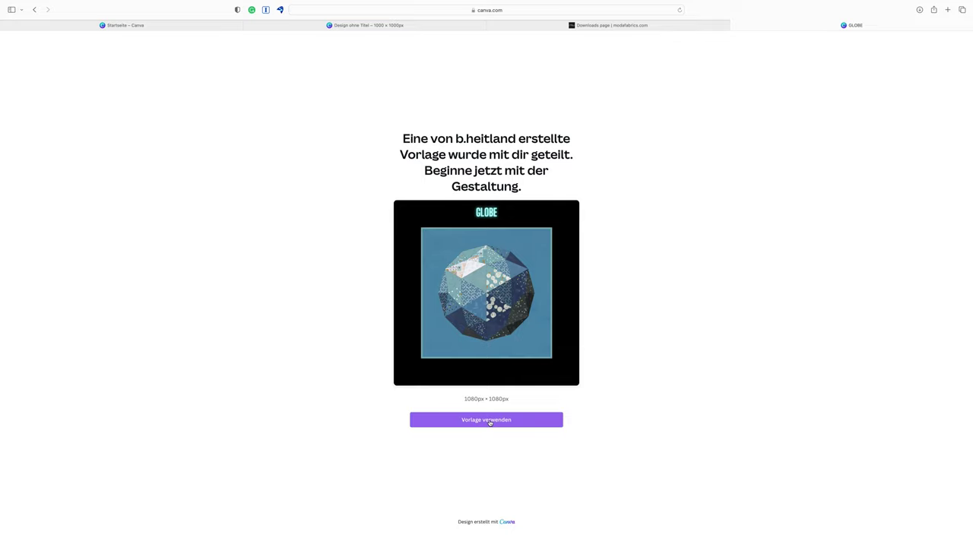
Use the GLOBE template and browse its GLOBE, MARS and WORLD PEACE pages
{"action": "left_click", "coordinate": [490, 422]}
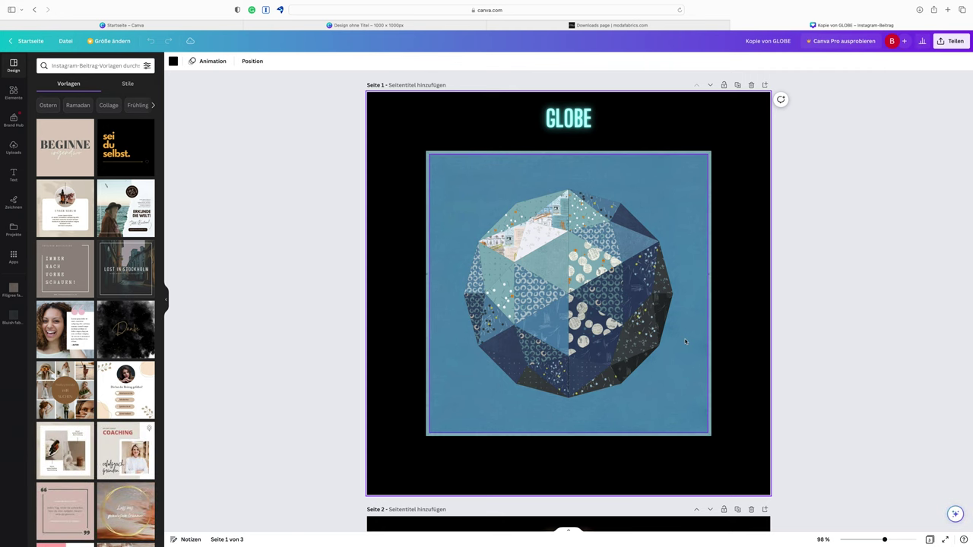
{"action": "scroll", "coordinate": [685, 342], "scroll_direction": "down", "scroll_amount": 5}
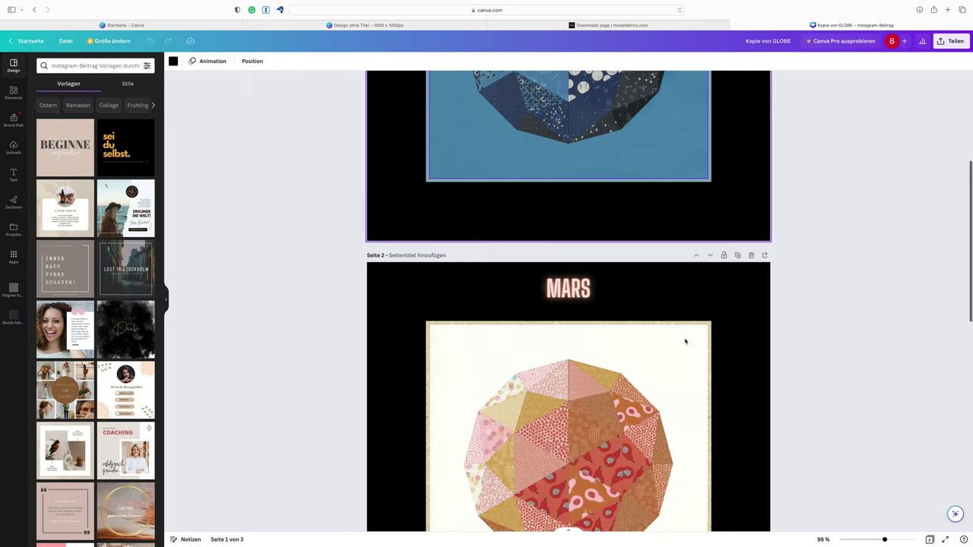
{"action": "scroll", "coordinate": [685, 341], "scroll_direction": "down", "scroll_amount": 5}
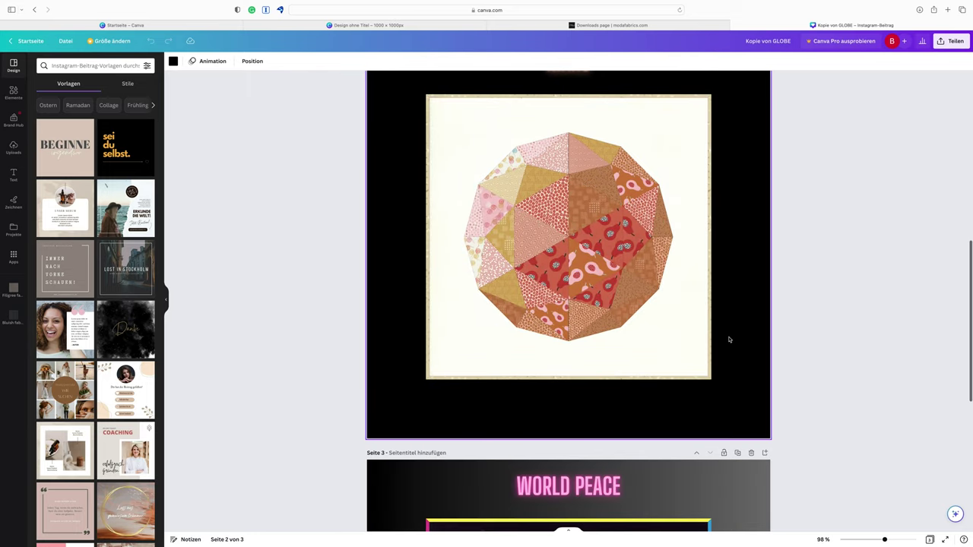
{"action": "scroll", "coordinate": [730, 339], "scroll_direction": "down", "scroll_amount": 6}
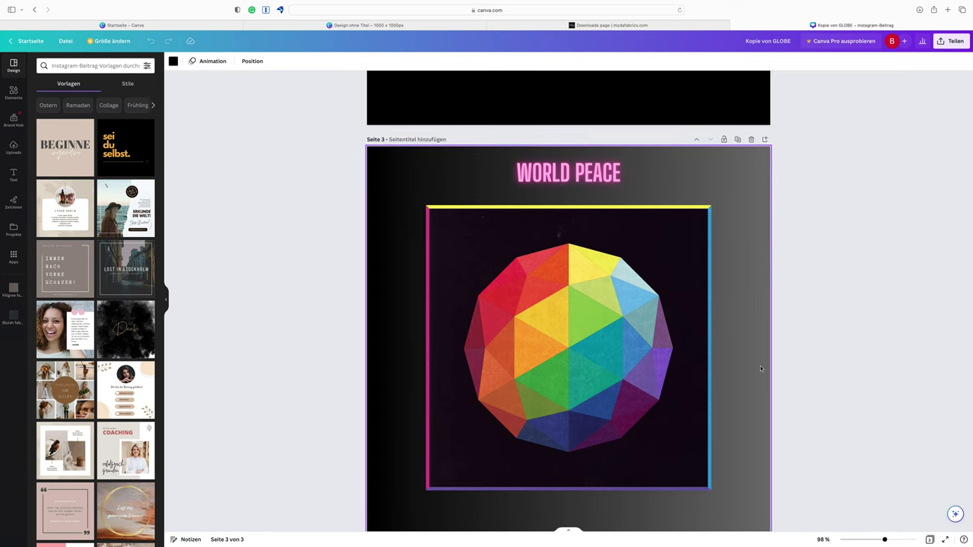
{"action": "scroll", "coordinate": [760, 369], "scroll_direction": "down", "scroll_amount": 1}
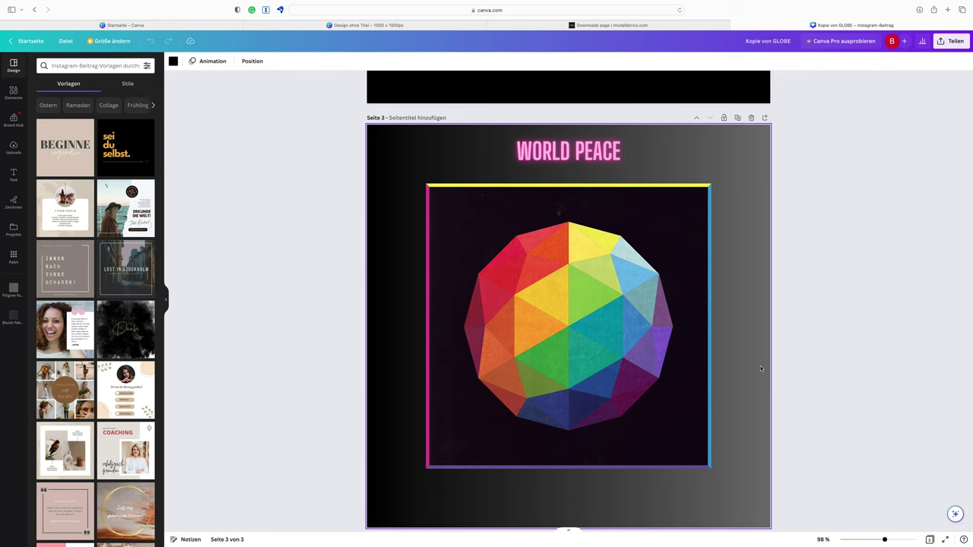
{"action": "scroll", "coordinate": [761, 368], "scroll_direction": "up", "scroll_amount": 1}
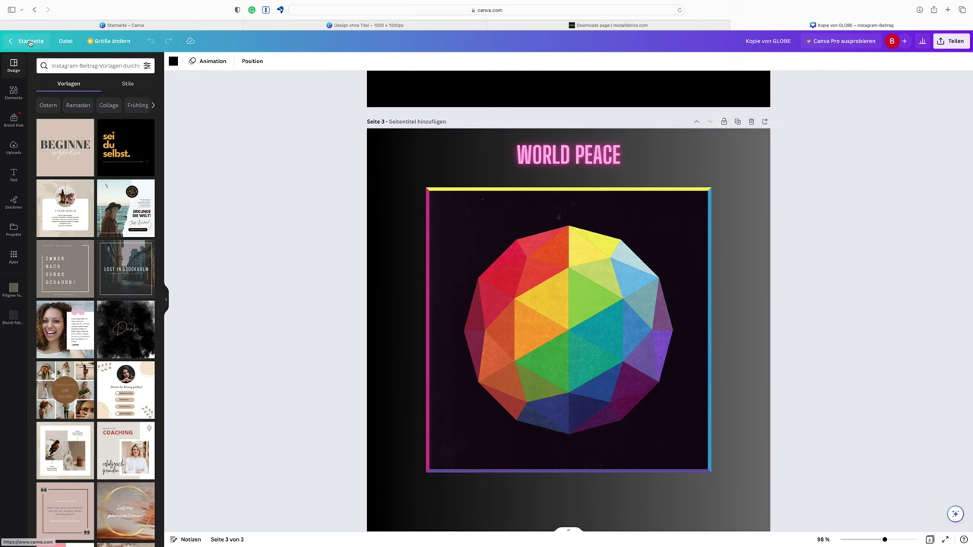
From the home page, make a copy of the Kopie von GLOBE design
{"action": "left_click", "coordinate": [30, 42]}
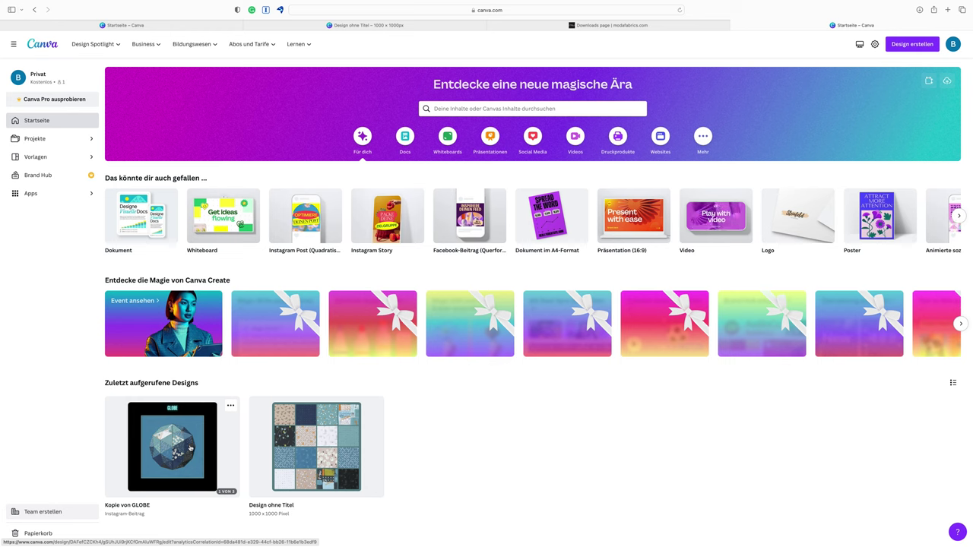
{"action": "left_click", "coordinate": [232, 407]}
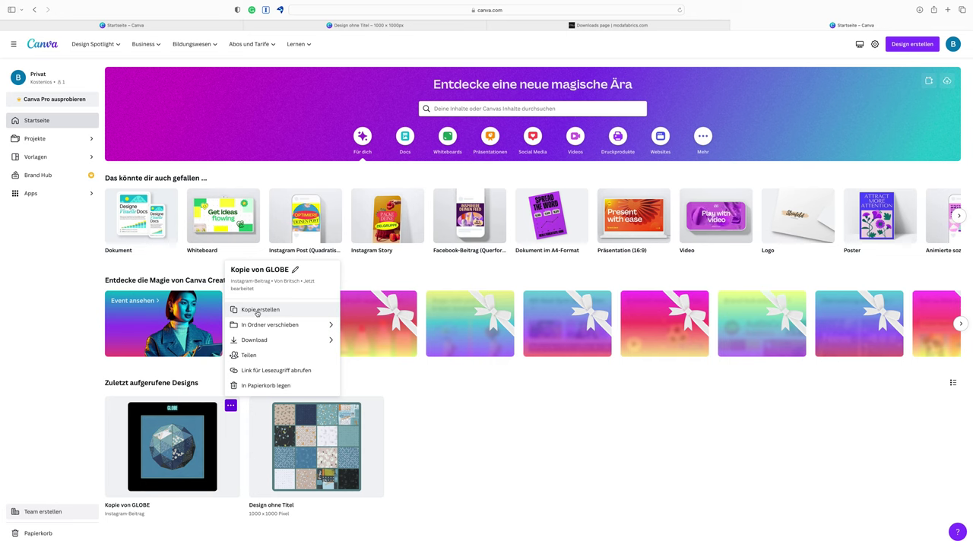
{"action": "left_click", "coordinate": [258, 311]}
{"action": "scroll", "coordinate": [229, 380], "scroll_direction": "down", "scroll_amount": 1}
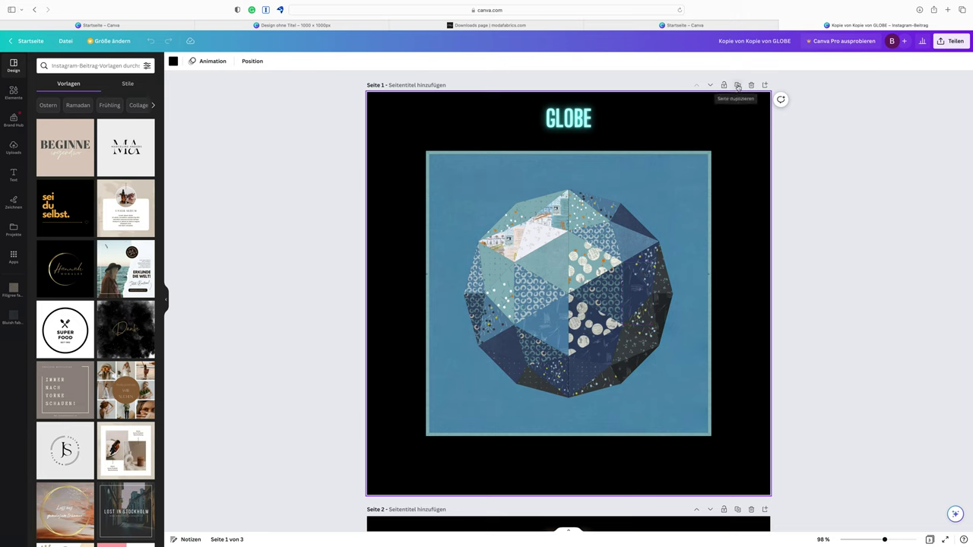
Duplicate the first GLOBE page so a second GLOBE page appears as page 2
{"action": "left_click", "coordinate": [737, 85]}
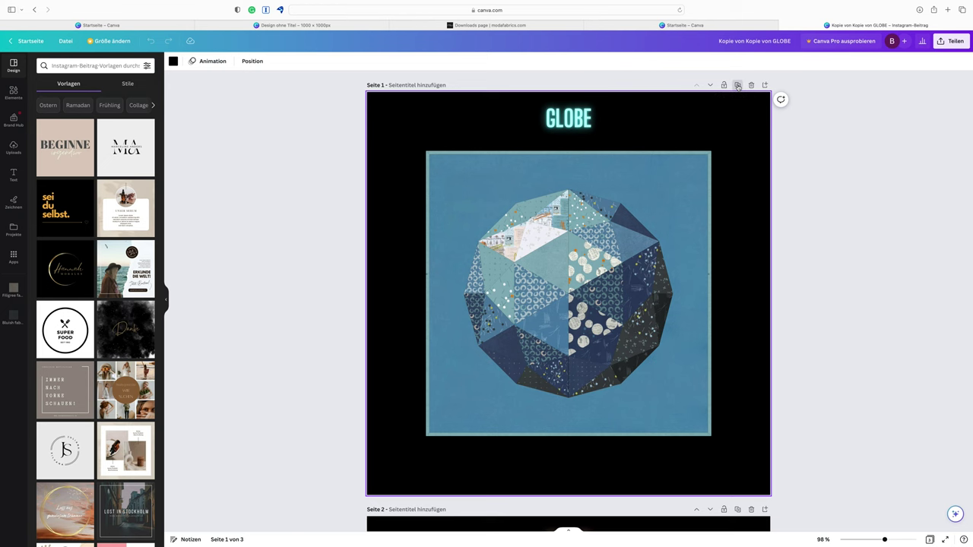
{"action": "scroll", "coordinate": [684, 175], "scroll_direction": "up", "scroll_amount": 5}
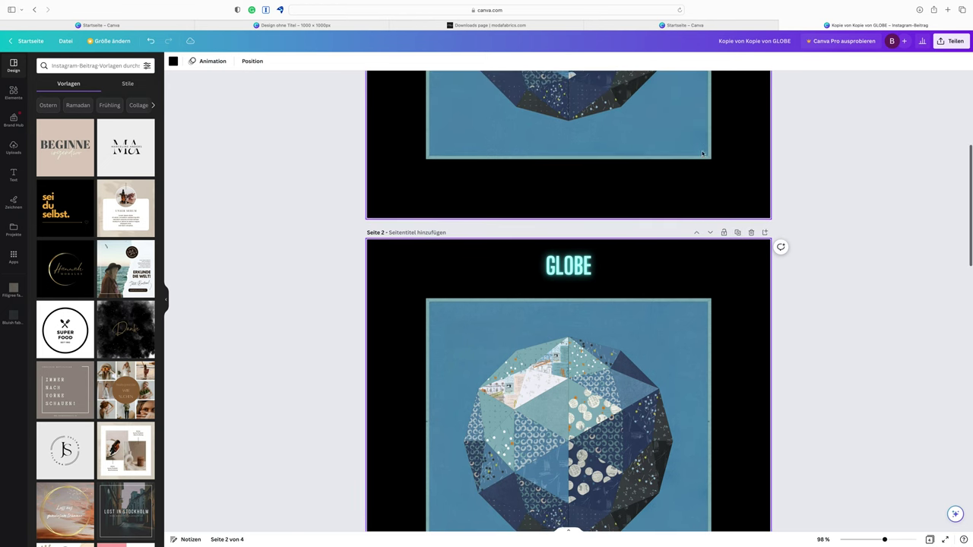
{"action": "scroll", "coordinate": [601, 225], "scroll_direction": "down", "scroll_amount": 4}
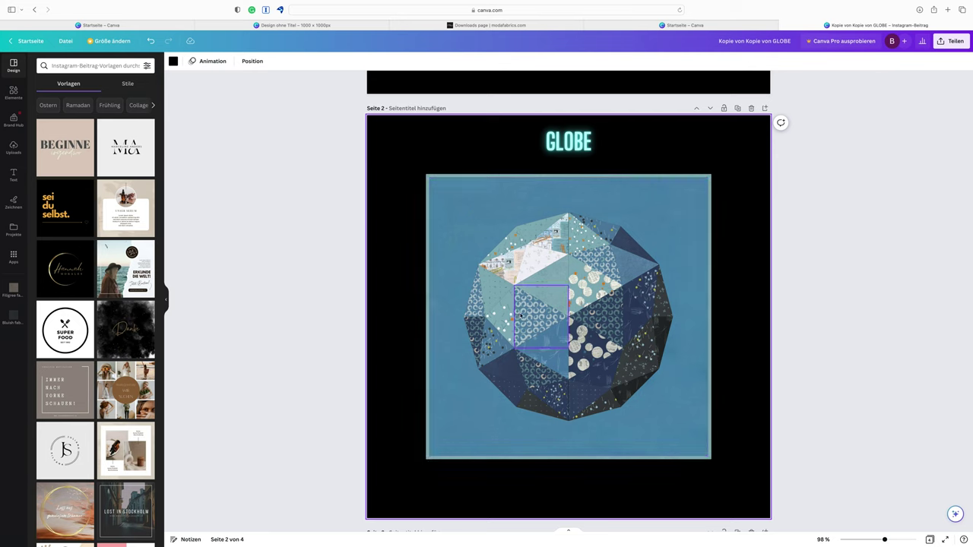
Show the Filigree fabrics collection and browse it, undoing an accidental yellow fabric placement
{"action": "left_click", "coordinate": [12, 289]}
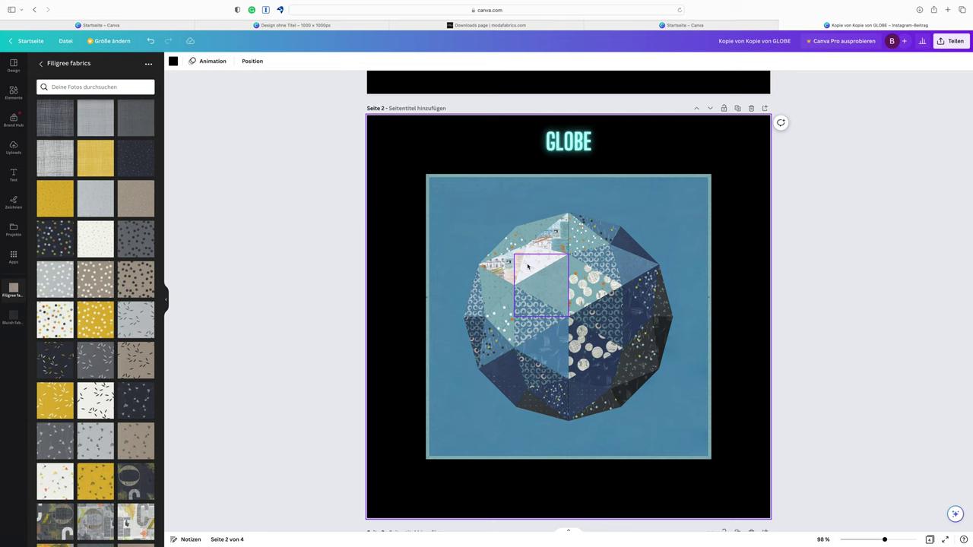
{"action": "scroll", "coordinate": [638, 291], "scroll_direction": "down", "scroll_amount": 5}
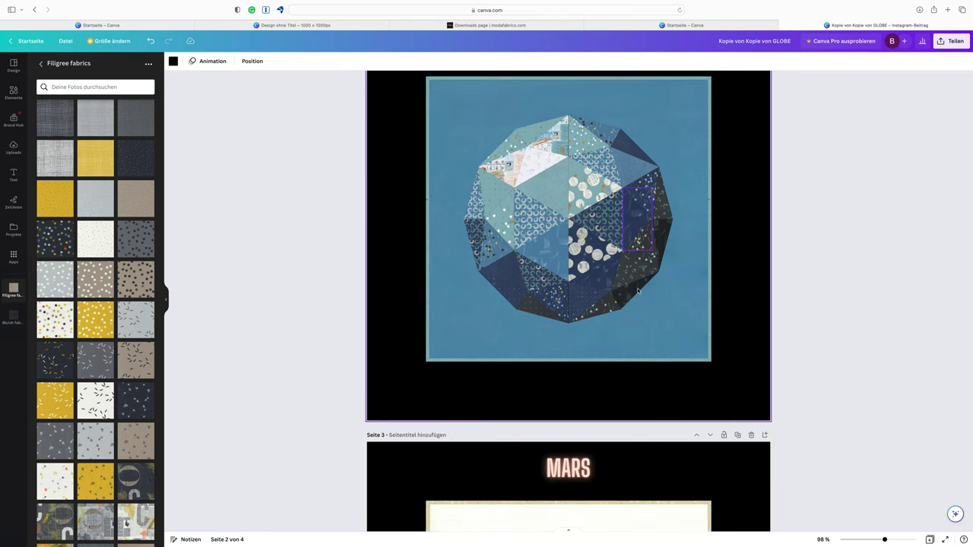
{"action": "scroll", "coordinate": [638, 291], "scroll_direction": "down", "scroll_amount": 7}
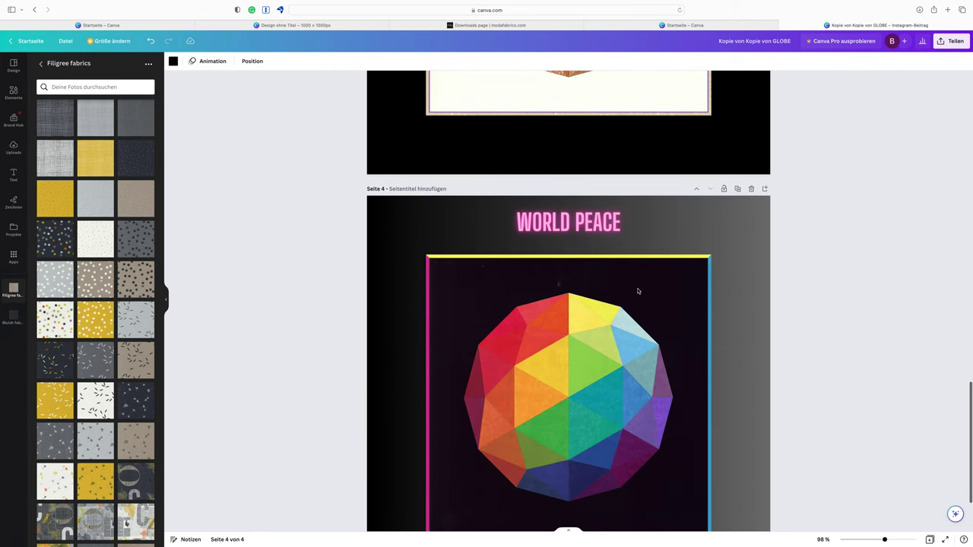
{"action": "scroll", "coordinate": [650, 412], "scroll_direction": "up", "scroll_amount": 6}
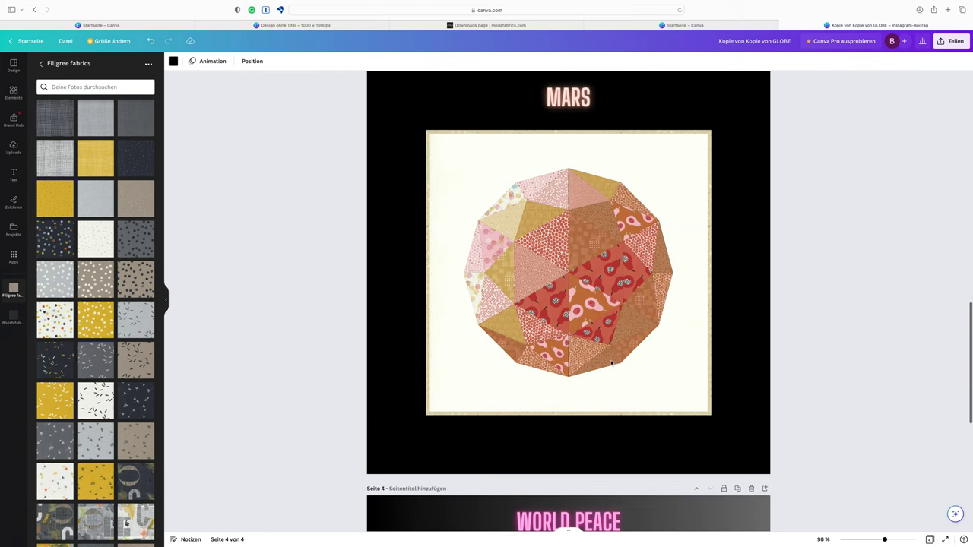
{"action": "scroll", "coordinate": [611, 365], "scroll_direction": "up", "scroll_amount": 6}
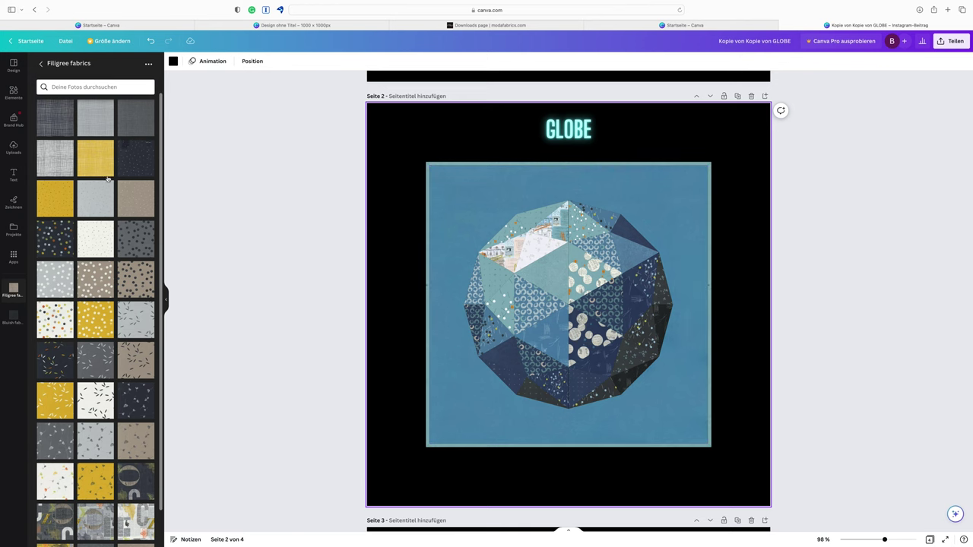
{"action": "left_click", "coordinate": [53, 206]}
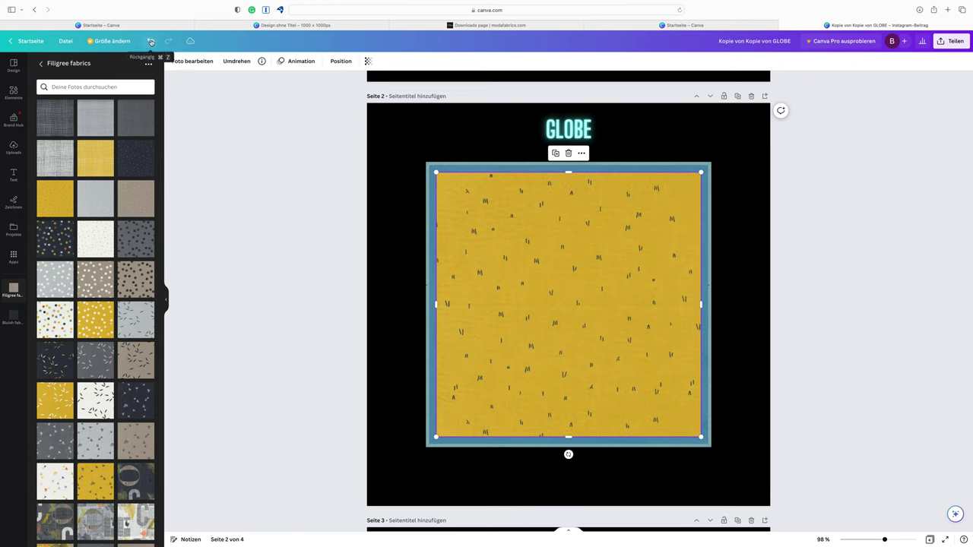
{"action": "left_click", "coordinate": [151, 41]}
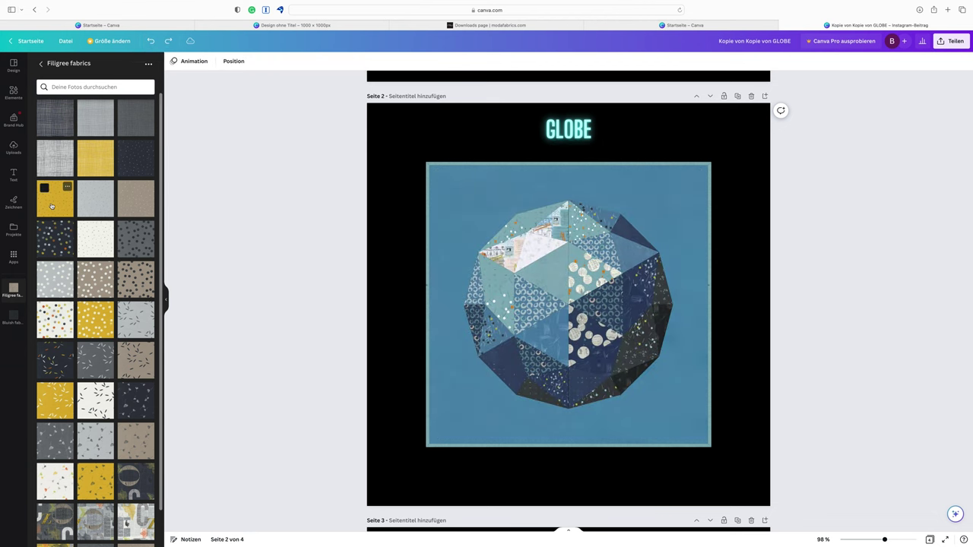
Fill globe facets with yellow, dark dotted, beige dotted, dark leaf-print and white leaf-print Filigree fabrics
{"action": "left_click_drag", "start_coordinate": [51, 206], "coordinate": [532, 269]}
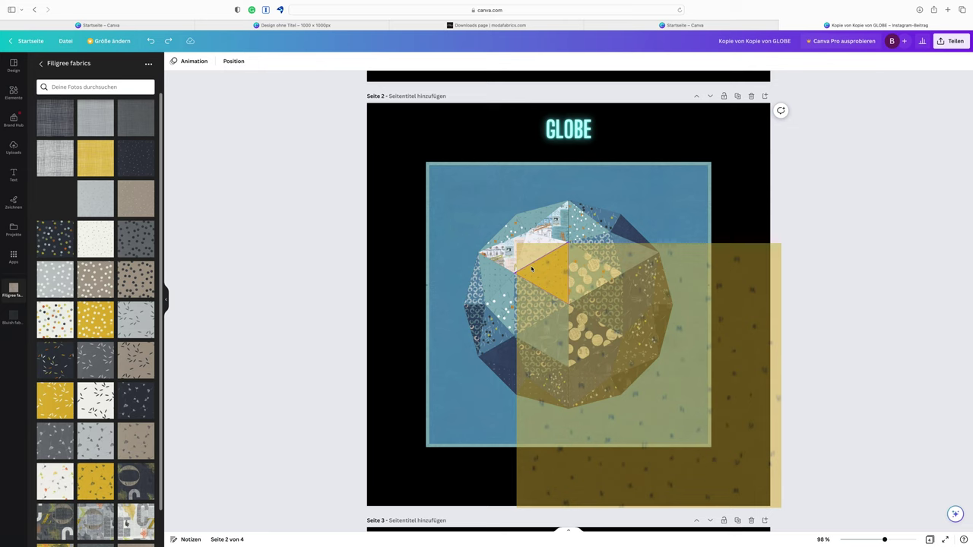
{"action": "left_click_drag", "start_coordinate": [532, 269], "coordinate": [533, 269]}
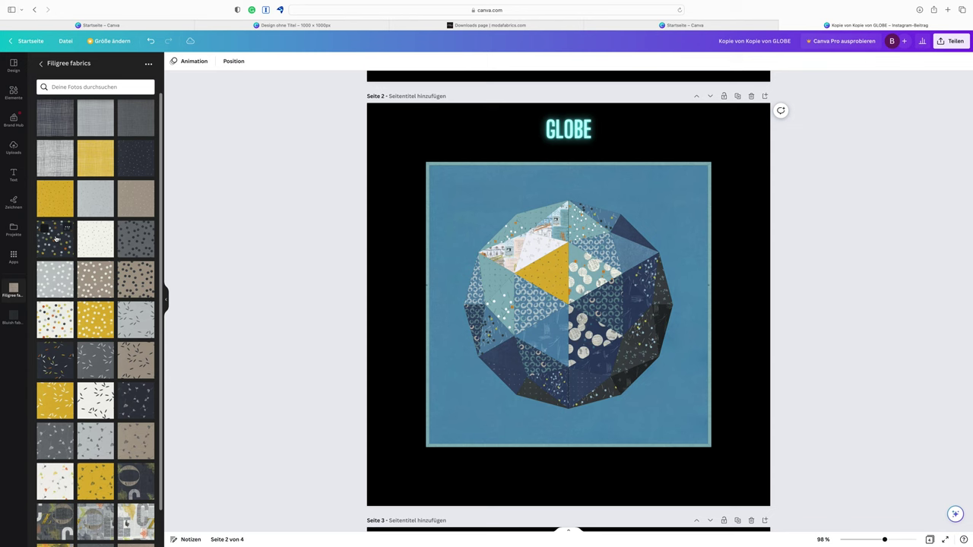
{"action": "left_click_drag", "start_coordinate": [56, 238], "coordinate": [537, 299]}
{"action": "left_click_drag", "start_coordinate": [537, 299], "coordinate": [537, 298]}
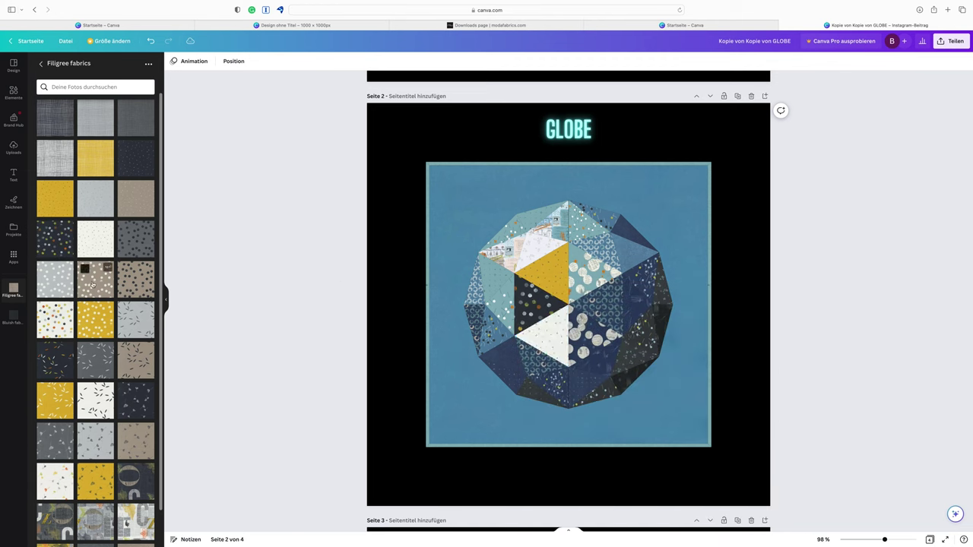
{"action": "left_click_drag", "start_coordinate": [94, 283], "coordinate": [581, 339]}
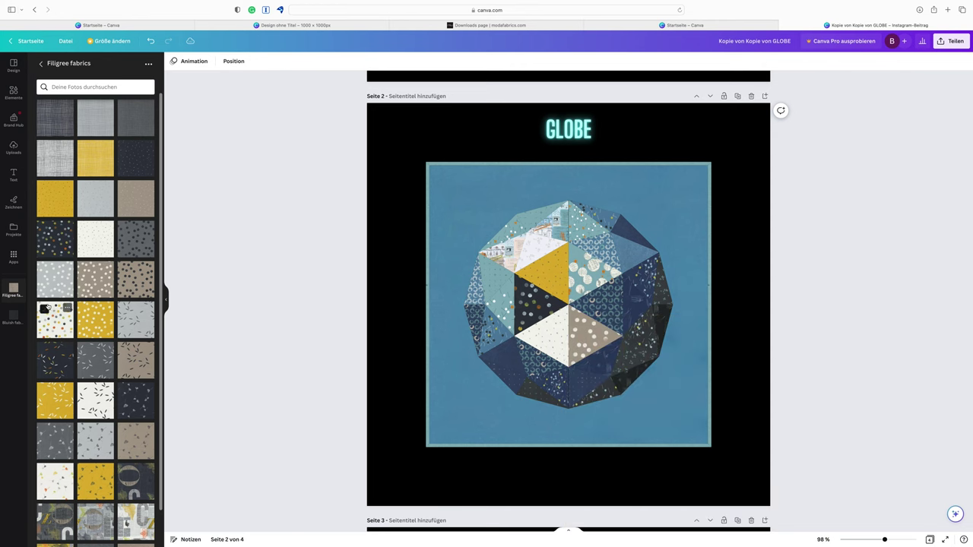
{"action": "left_click_drag", "start_coordinate": [46, 351], "coordinate": [575, 299]}
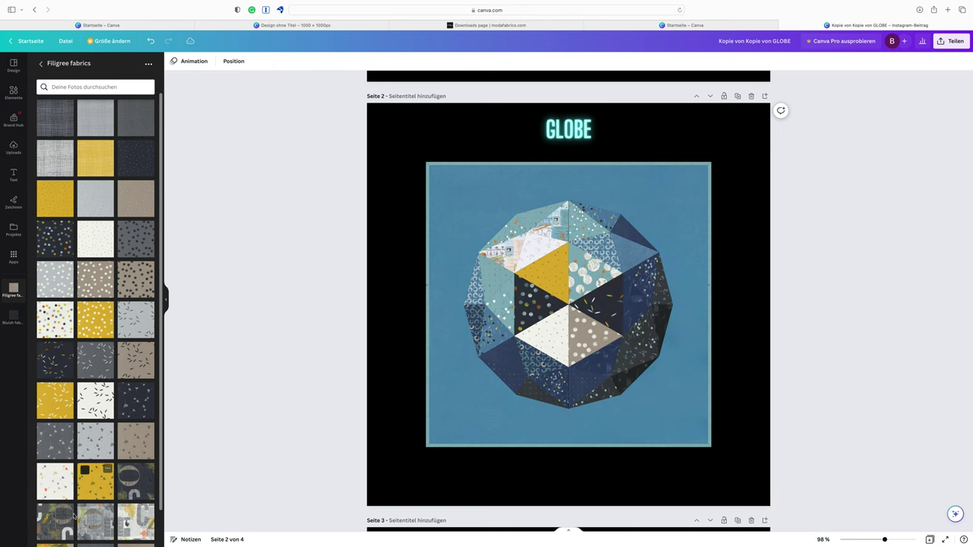
{"action": "left_click_drag", "start_coordinate": [58, 487], "coordinate": [573, 274]}
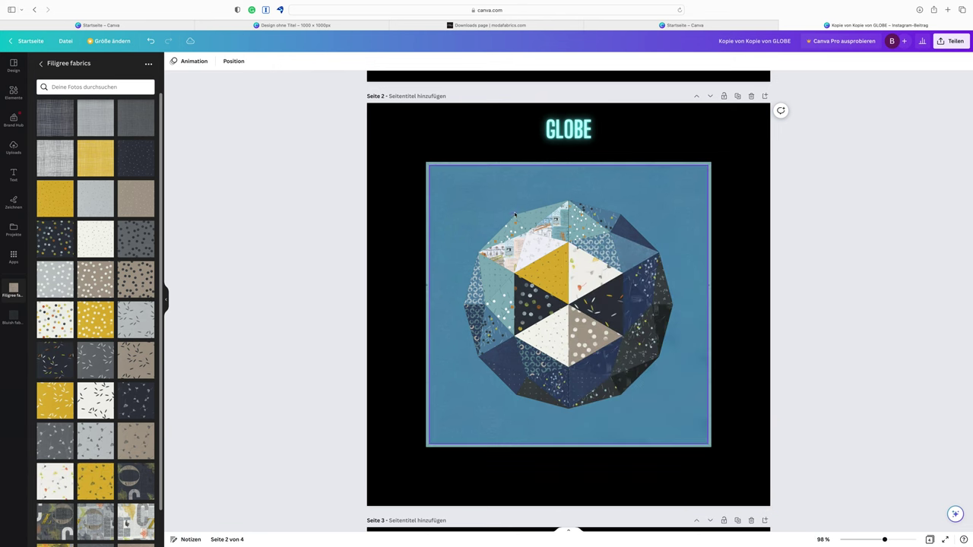
Try a grey grid fabric on the square background behind the globe, then undo it
{"action": "left_click", "coordinate": [485, 184]}
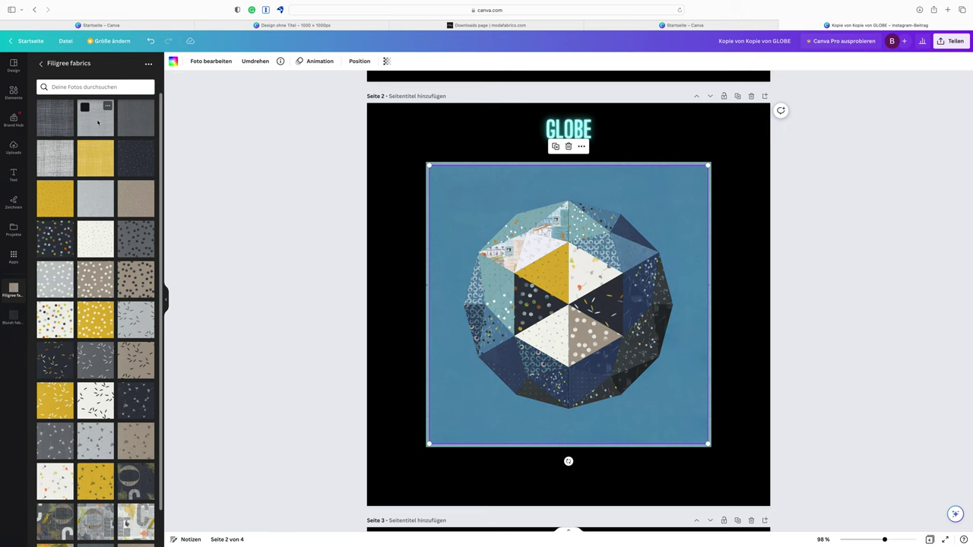
{"action": "left_click_drag", "start_coordinate": [232, 149], "coordinate": [467, 206]}
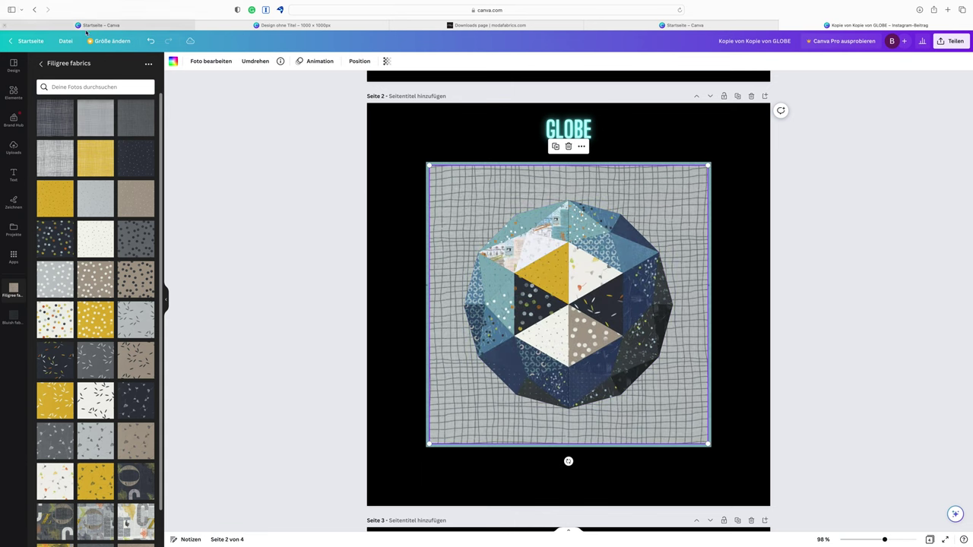
{"action": "left_click", "coordinate": [150, 40]}
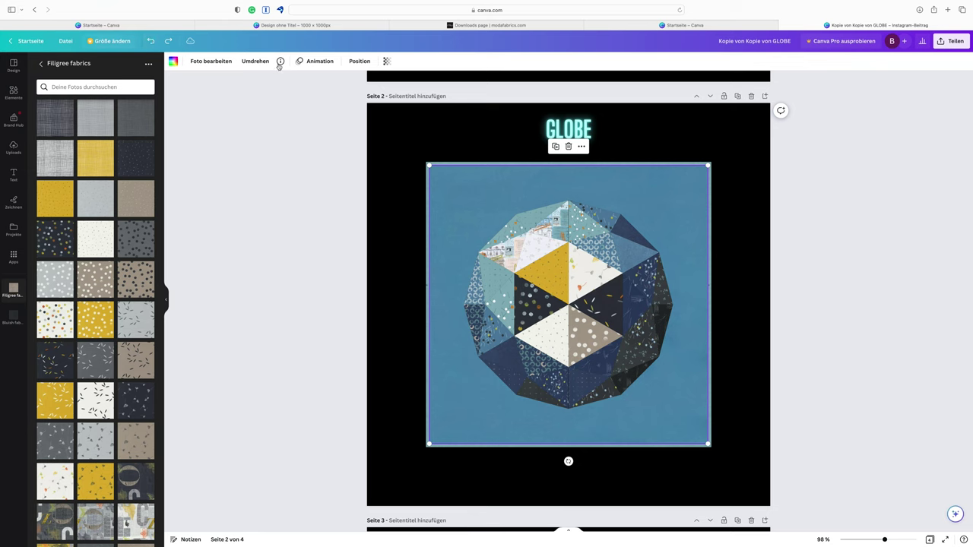
Colour the background orange #e18a1f and put a grey fabric into a left globe triangle
{"action": "left_click", "coordinate": [173, 62]}
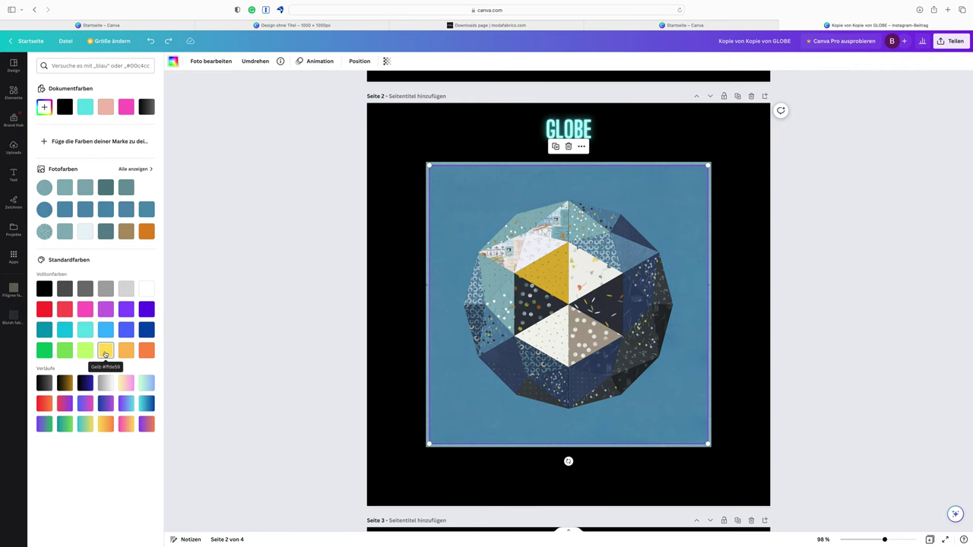
{"action": "left_click", "coordinate": [146, 232]}
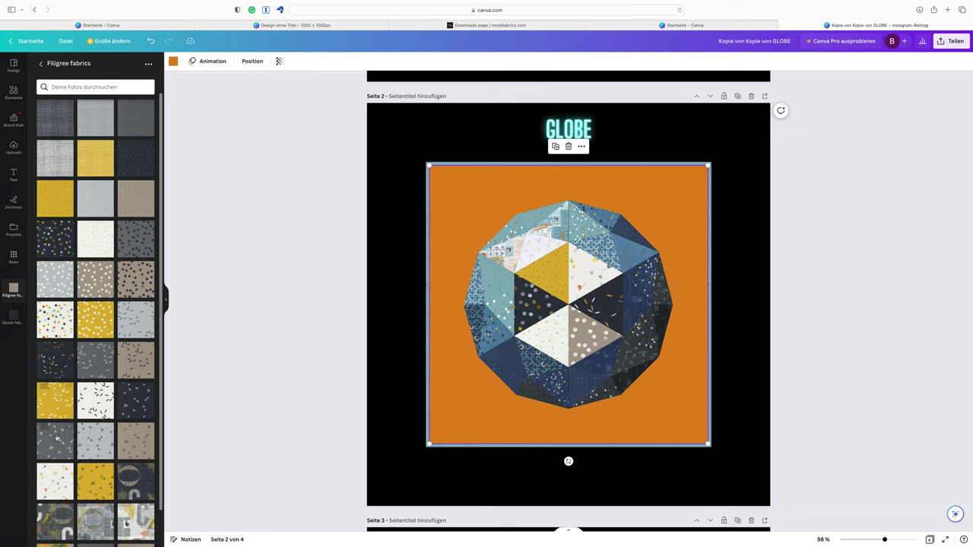
{"action": "left_click_drag", "start_coordinate": [56, 439], "coordinate": [501, 305]}
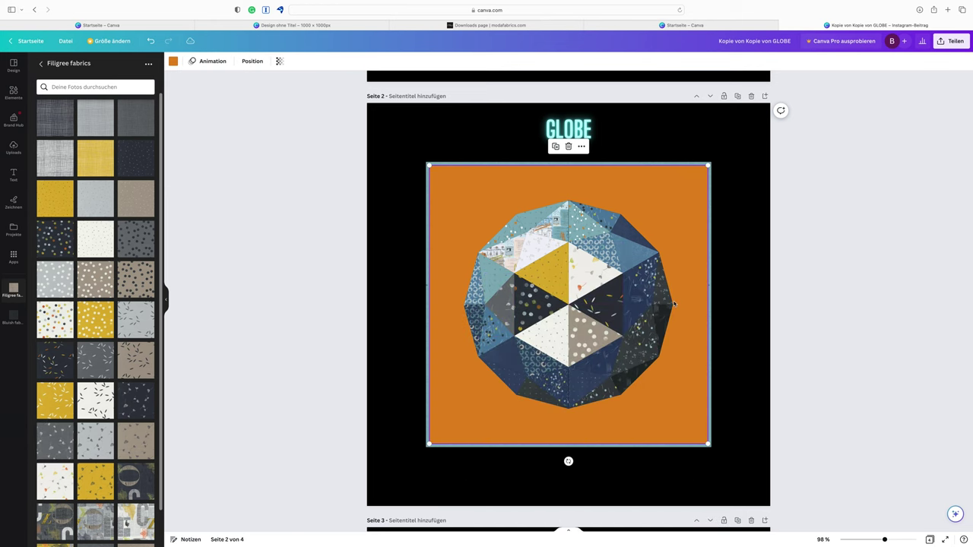
Scroll up and down through the GLOBE design's pages
{"action": "scroll", "coordinate": [673, 304], "scroll_direction": "down", "scroll_amount": 1}
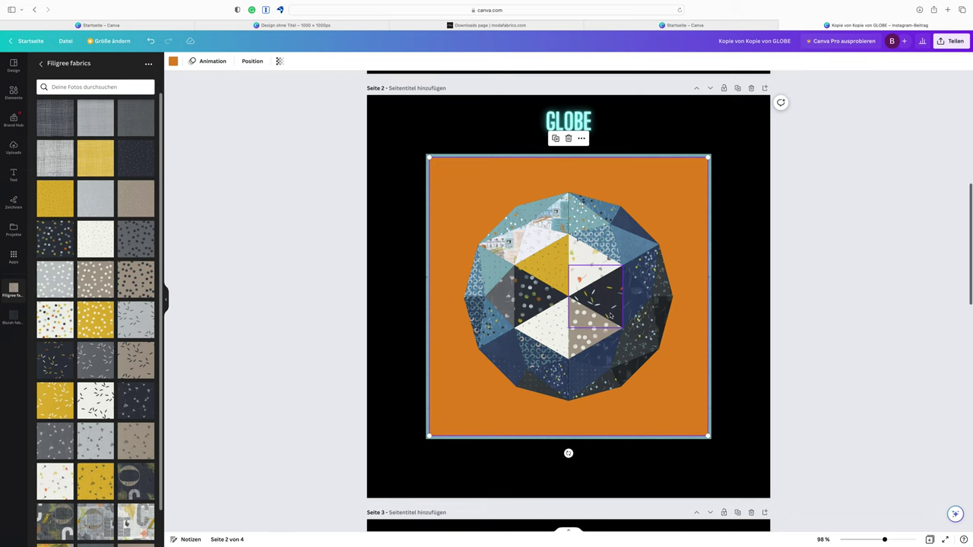
{"action": "scroll", "coordinate": [609, 314], "scroll_direction": "down", "scroll_amount": 4}
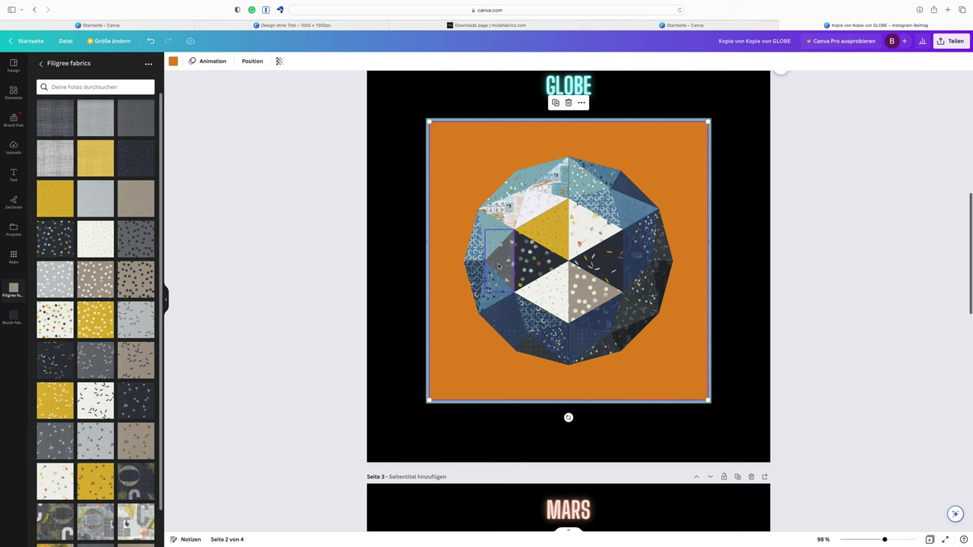
{"action": "scroll", "coordinate": [573, 274], "scroll_direction": "down", "scroll_amount": 5}
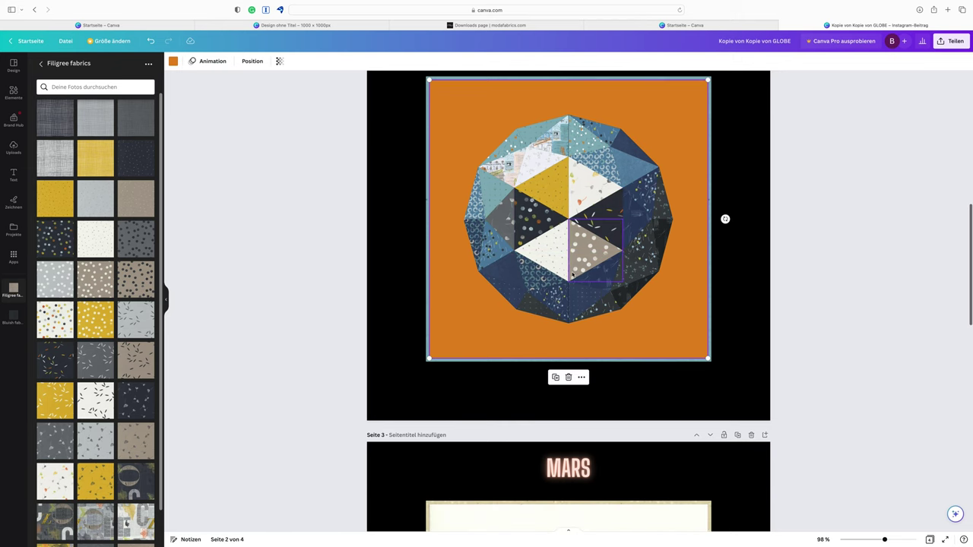
{"action": "scroll", "coordinate": [573, 273], "scroll_direction": "up", "scroll_amount": 3}
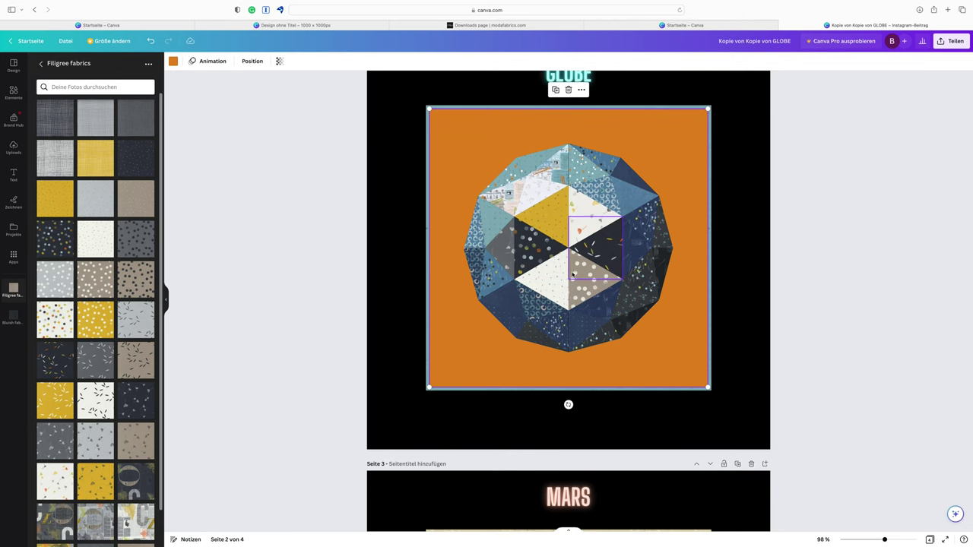
{"action": "scroll", "coordinate": [572, 274], "scroll_direction": "down", "scroll_amount": 10}
{"action": "scroll", "coordinate": [646, 150], "scroll_direction": "up", "scroll_amount": 20}
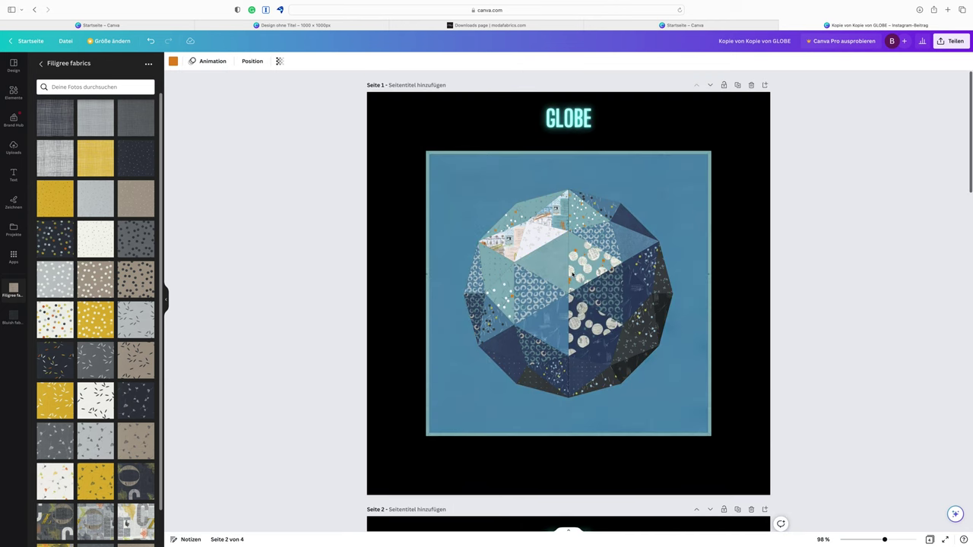
{"action": "scroll", "coordinate": [647, 293], "scroll_direction": "down", "scroll_amount": 20}
{"action": "scroll", "coordinate": [647, 294], "scroll_direction": "down", "scroll_amount": 5}
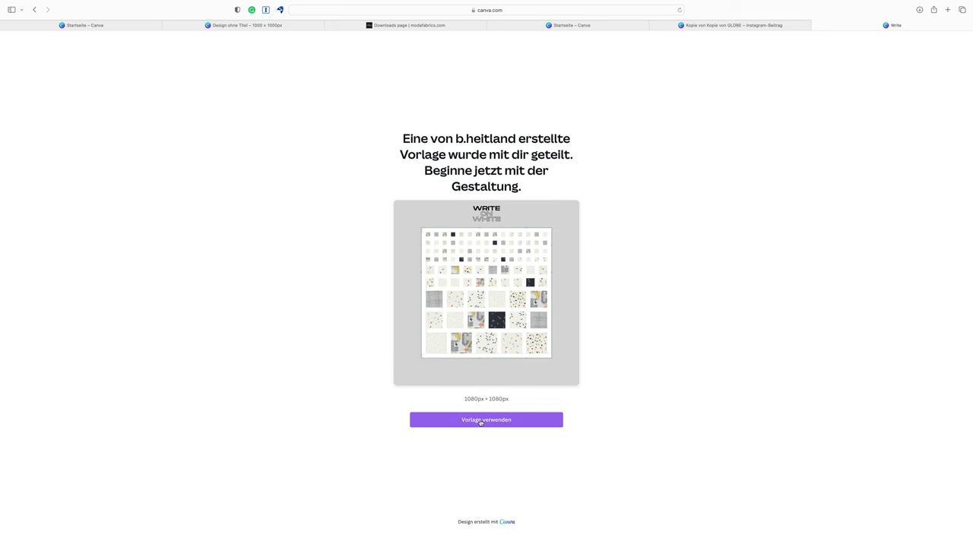
Make an editable copy of WRITE ON WHITE and place a blue bubble fabric from Bluish fabrics into a tile
{"action": "left_click", "coordinate": [482, 421]}
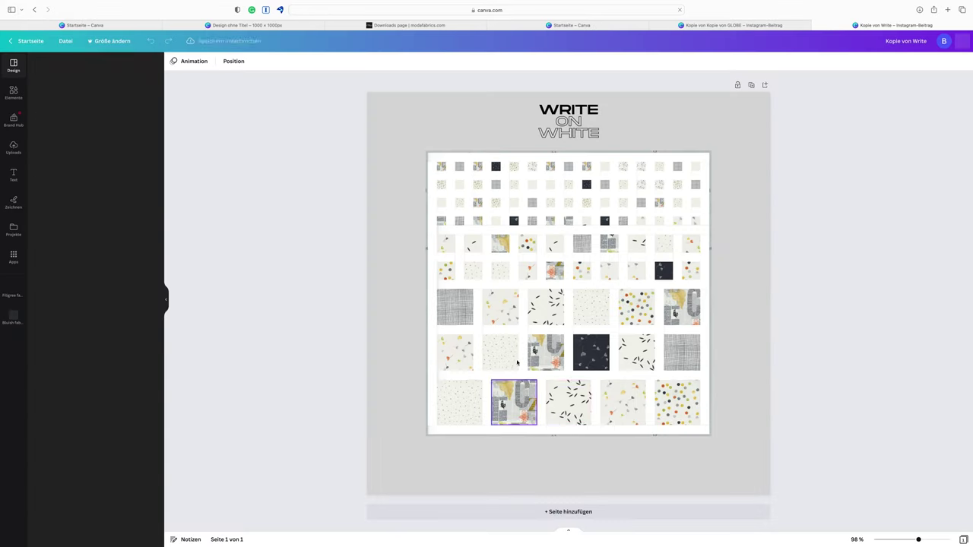
{"action": "mouse_move", "coordinate": [0, 312]}
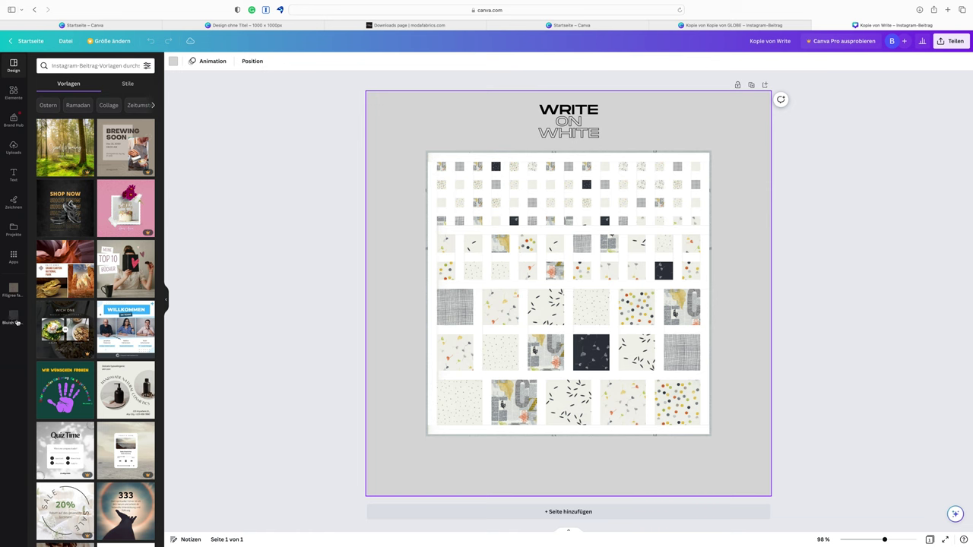
{"action": "left_click", "coordinate": [14, 317]}
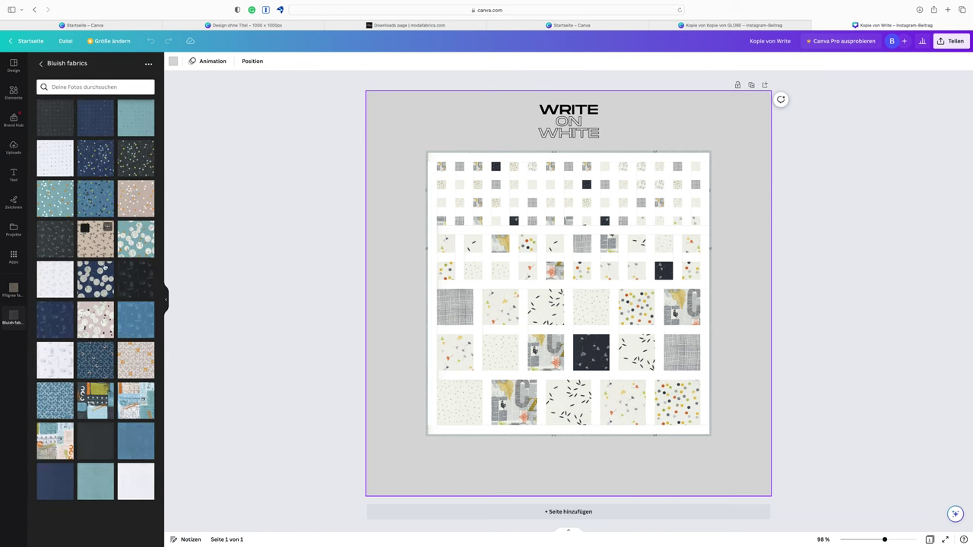
{"action": "left_click_drag", "start_coordinate": [97, 280], "coordinate": [568, 405]}
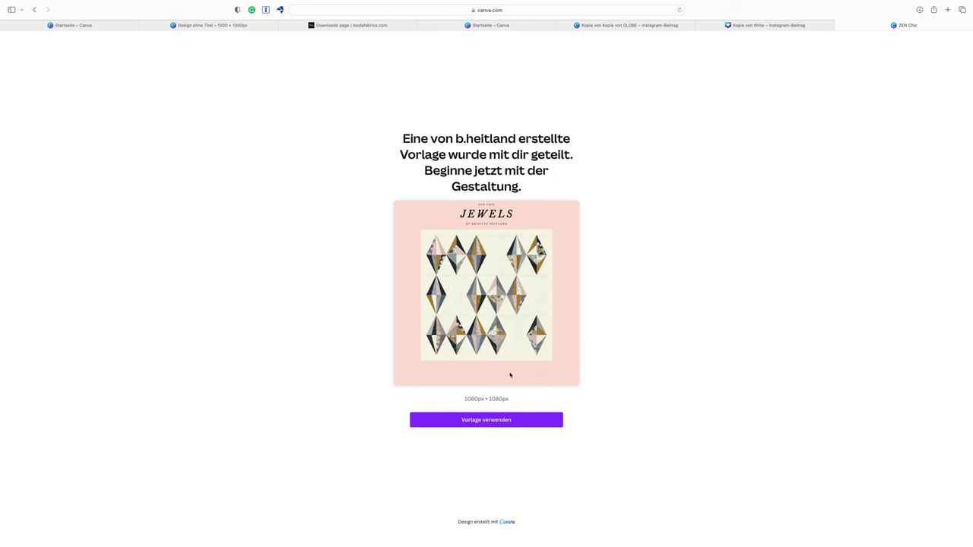
Copy the JEWELS template for editing and fill a middle diamond with the Bluish bubble fabric
{"action": "left_click", "coordinate": [504, 423]}
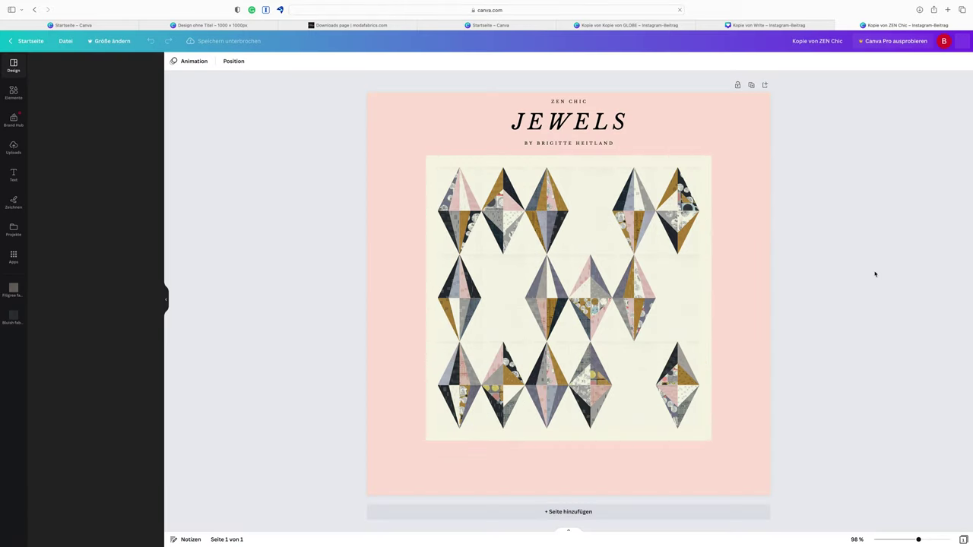
{"action": "left_click", "coordinate": [13, 318]}
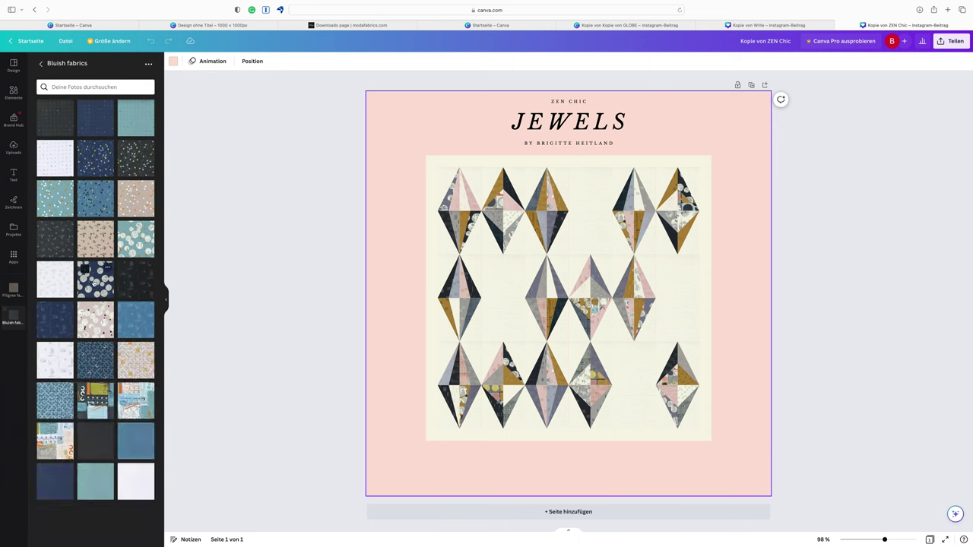
{"action": "left_click_drag", "start_coordinate": [95, 279], "coordinate": [551, 293]}
{"action": "mouse_move", "coordinate": [95, 3]}
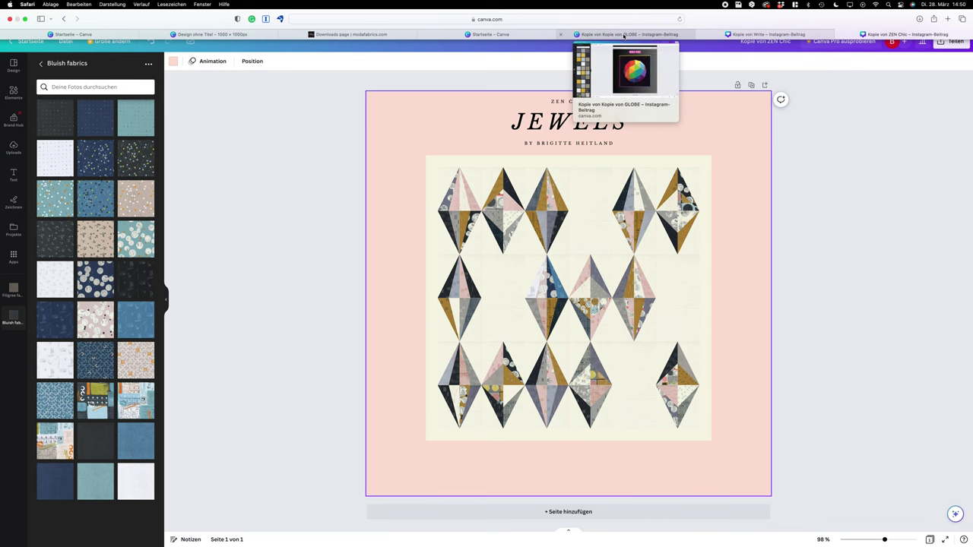
Switch to the 'Kopie von Kopie von GLOBE' tab and scroll up to page 1
{"action": "left_click", "coordinate": [624, 34]}
{"action": "scroll", "coordinate": [630, 201], "scroll_direction": "up", "scroll_amount": 15}
{"action": "scroll", "coordinate": [631, 201], "scroll_direction": "up", "scroll_amount": 2}
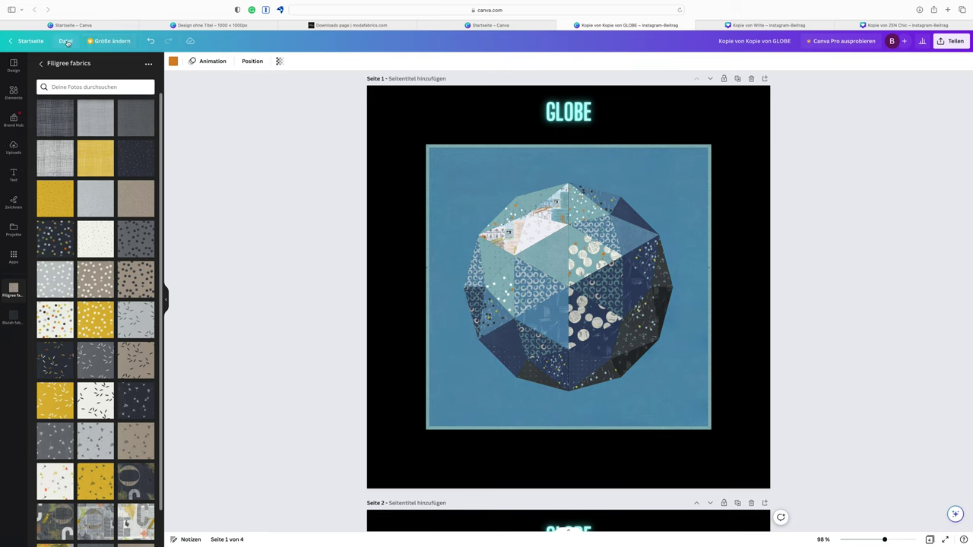
Save the design via Datei > Speichern, then download all four pages as JPG files
{"action": "left_click", "coordinate": [66, 42]}
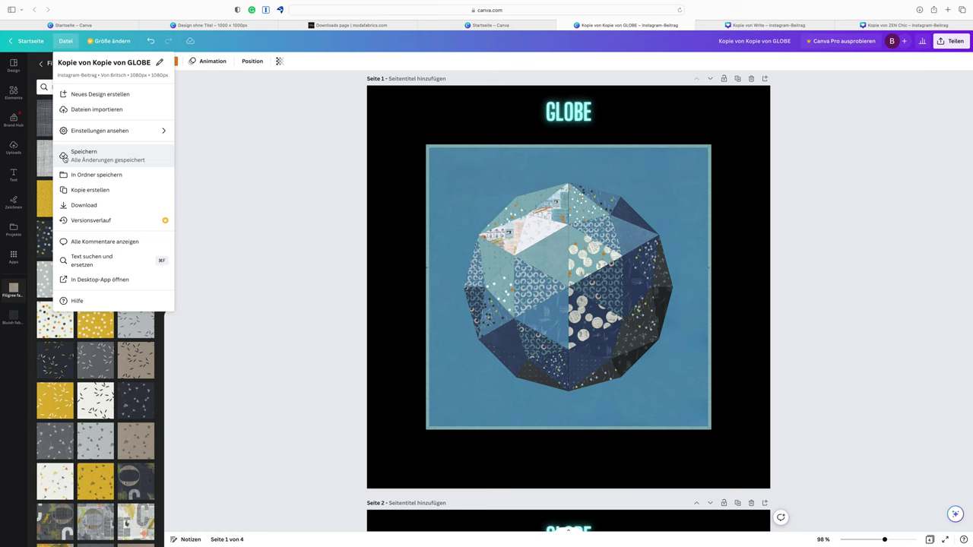
{"action": "left_click", "coordinate": [66, 152]}
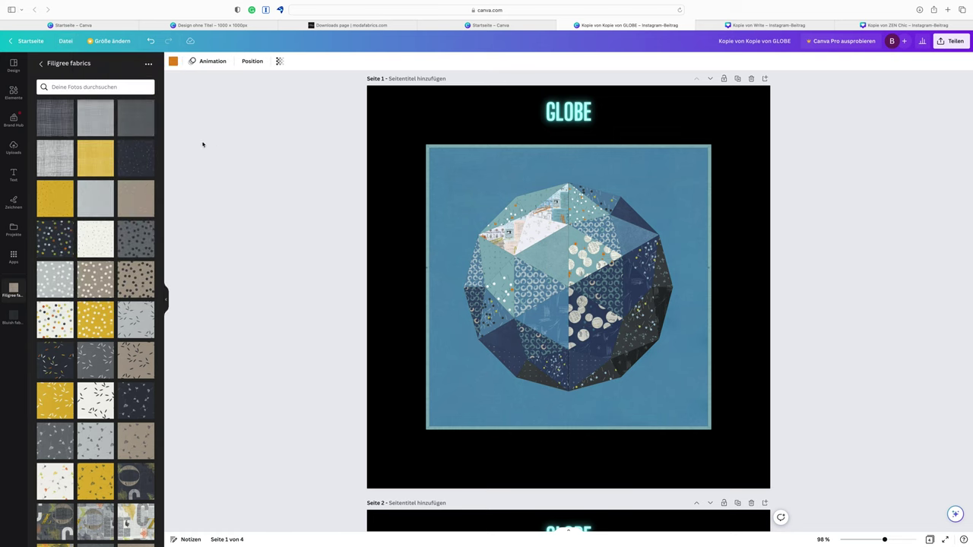
{"action": "left_click", "coordinate": [951, 42]}
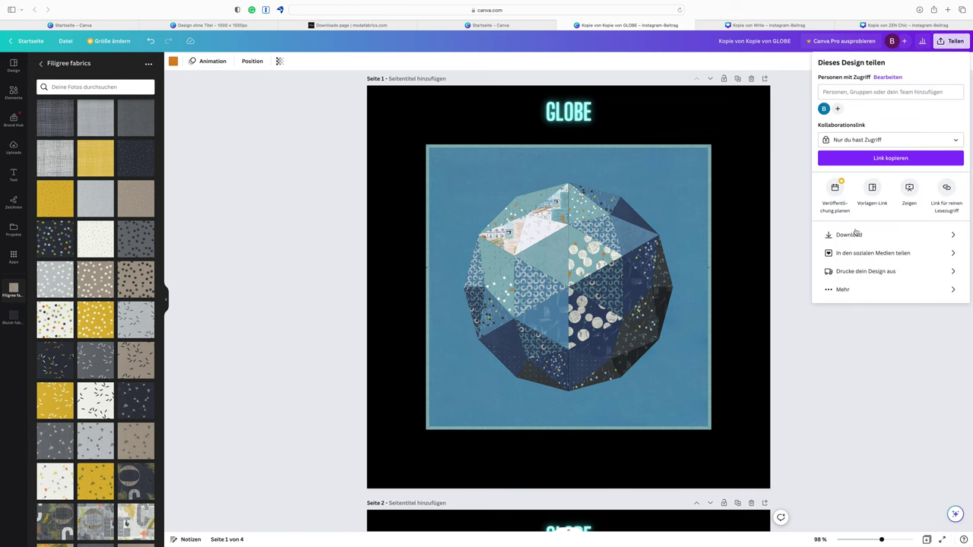
{"action": "left_click", "coordinate": [956, 236]}
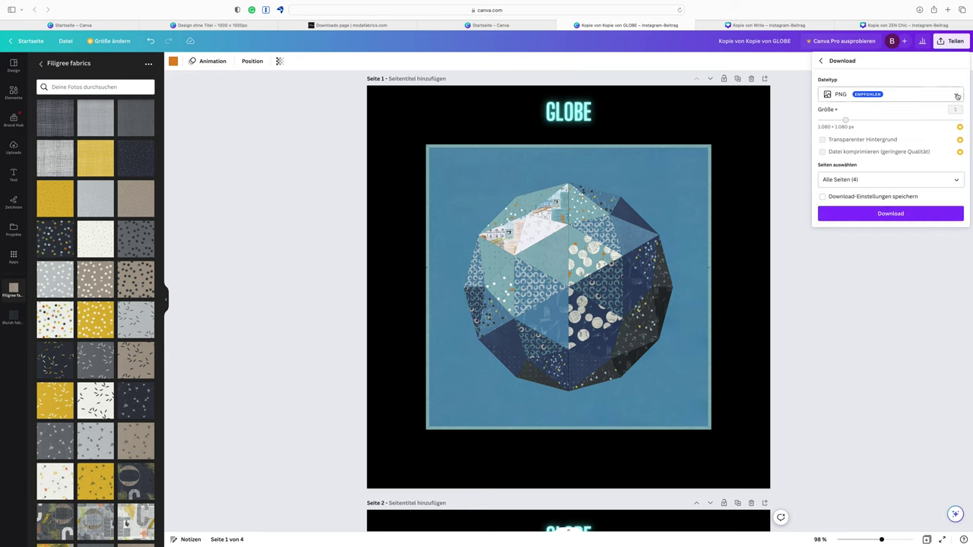
{"action": "left_click", "coordinate": [957, 95]}
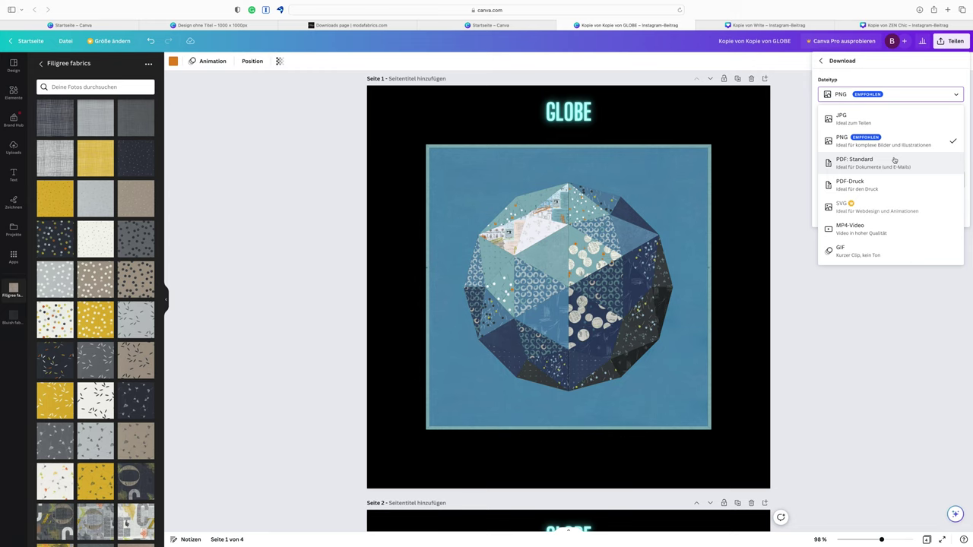
{"action": "left_click", "coordinate": [875, 120]}
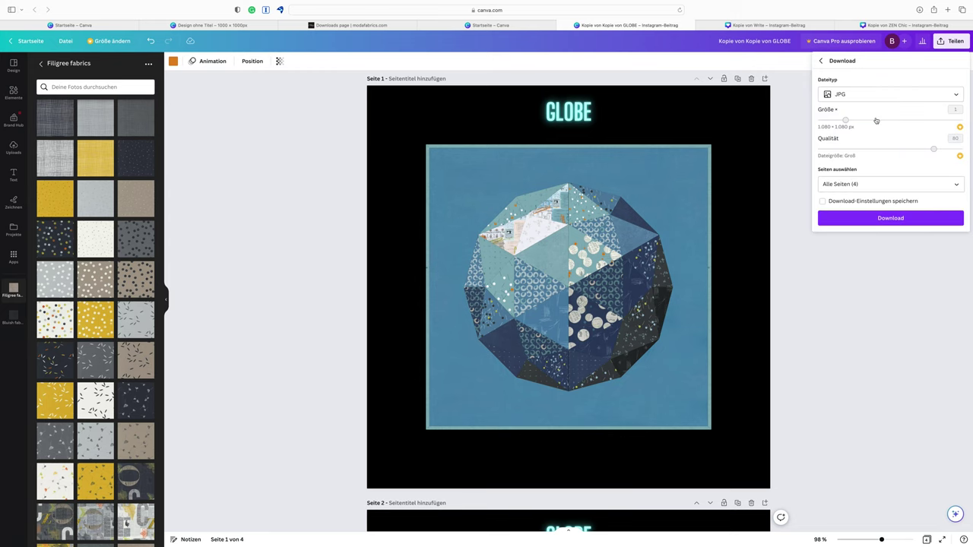
{"action": "left_click", "coordinate": [885, 220]}
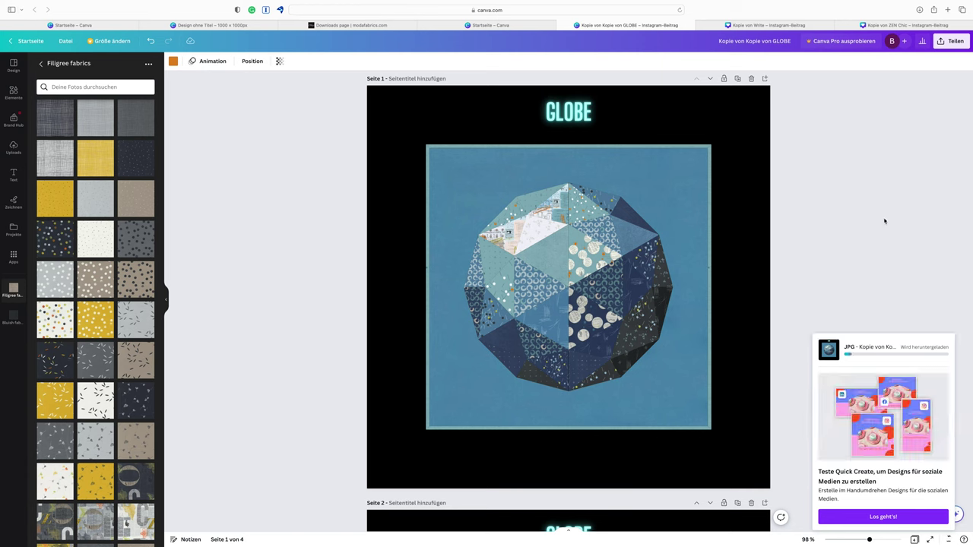